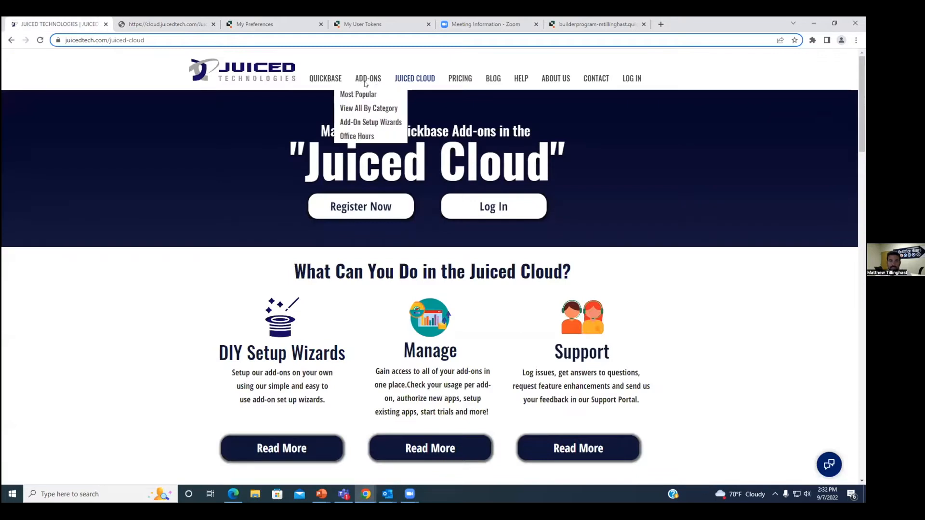
Open the Add-On Setup Wizards page and start the Signatures free trial.
{"action": "left_click", "coordinate": [371, 122]}
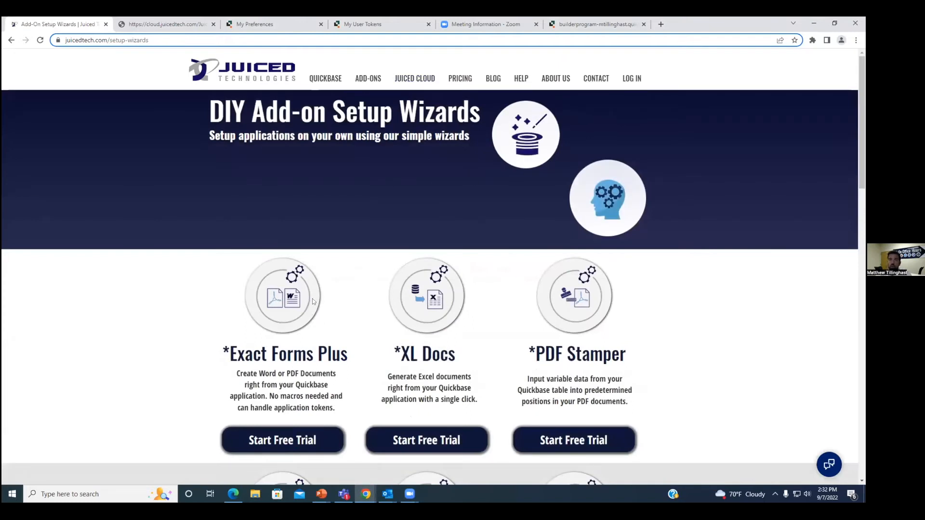
{"action": "scroll", "coordinate": [314, 338], "scroll_direction": "down", "scroll_amount": 1}
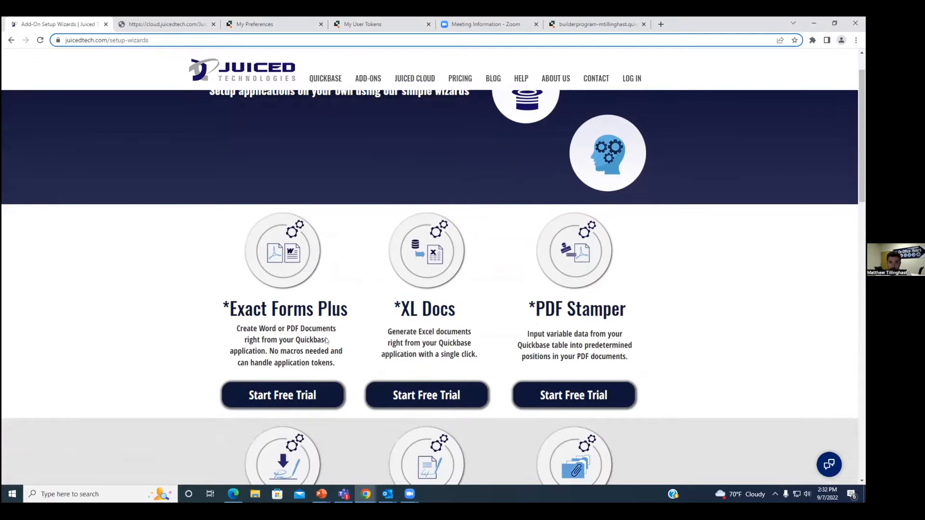
{"action": "scroll", "coordinate": [354, 145], "scroll_direction": "up", "scroll_amount": 1}
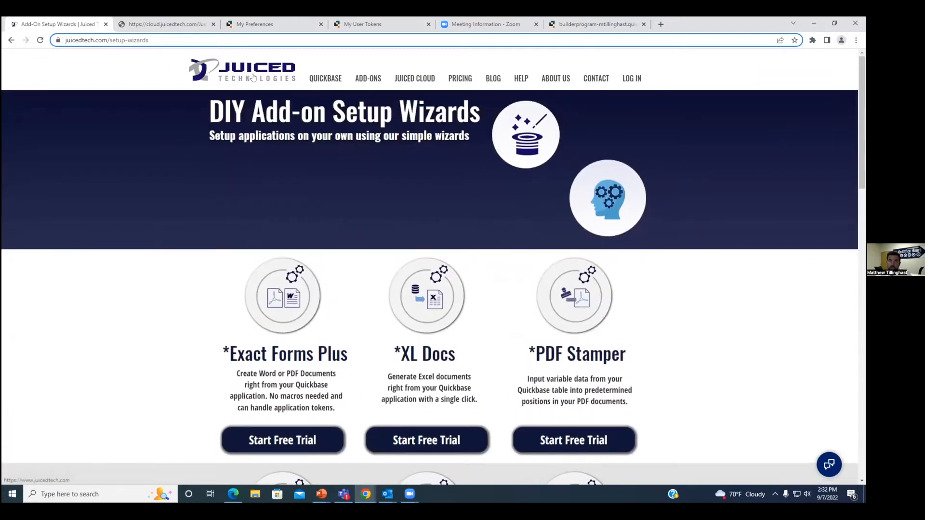
{"action": "mouse_move", "coordinate": [371, 78]}
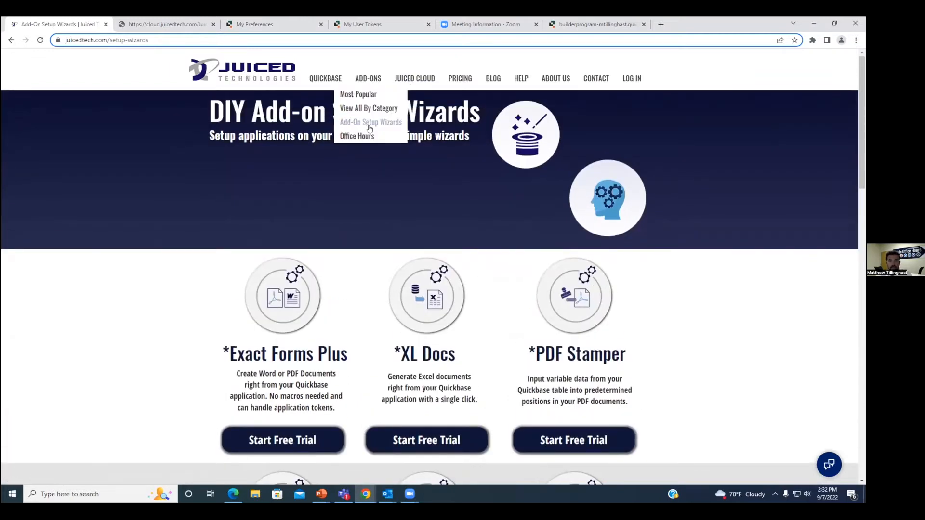
{"action": "scroll", "coordinate": [394, 235], "scroll_direction": "down", "scroll_amount": 2}
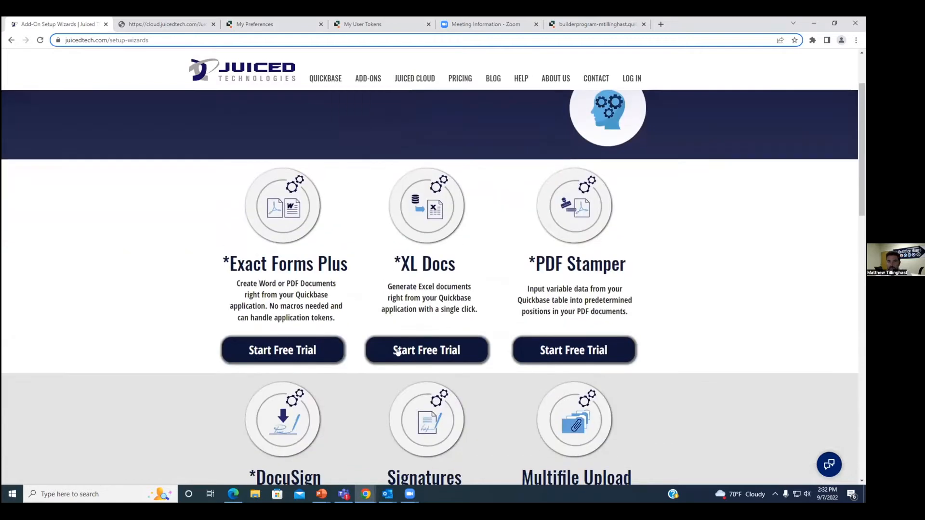
{"action": "scroll", "coordinate": [489, 264], "scroll_direction": "down", "scroll_amount": 2}
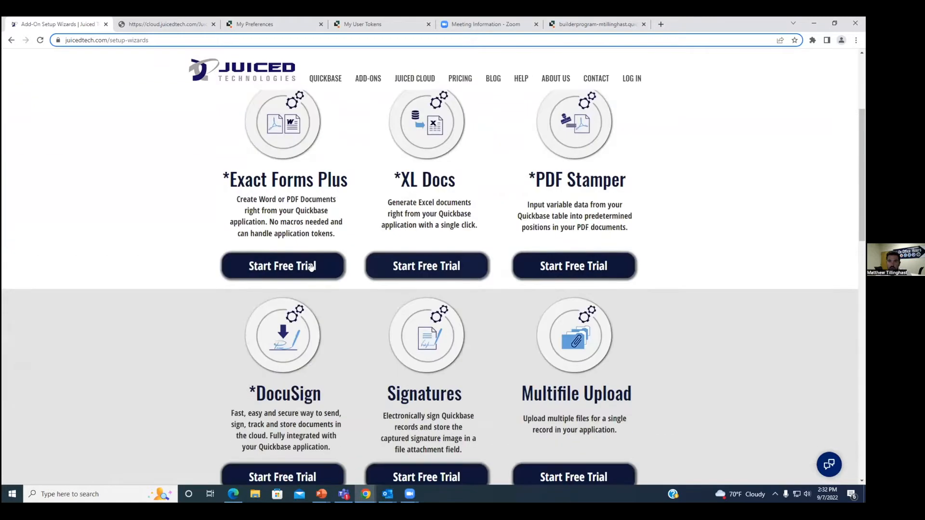
{"action": "scroll", "coordinate": [385, 313], "scroll_direction": "down", "scroll_amount": 2}
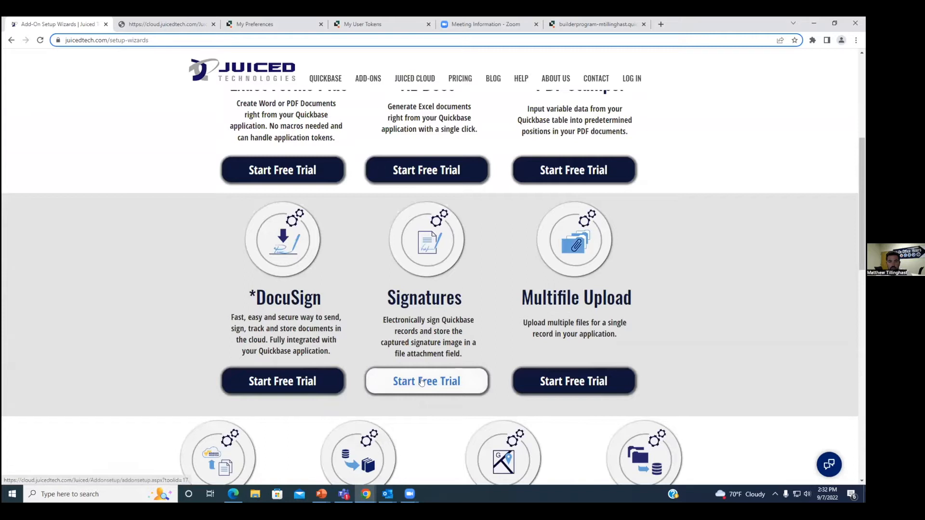
{"action": "left_click", "coordinate": [421, 380]}
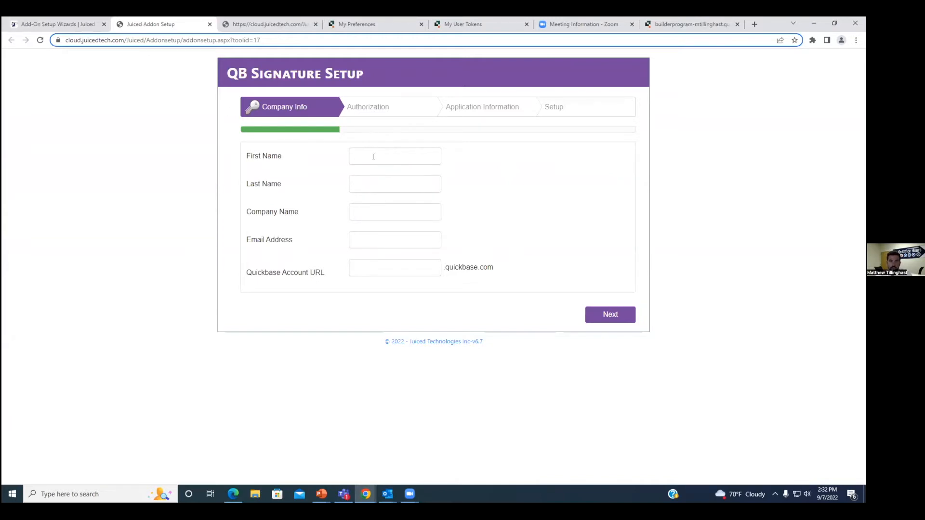
Highlight the Quickbase Account URL field on the setup form, then go to the Juiced portal home.
{"action": "left_click", "coordinate": [390, 265]}
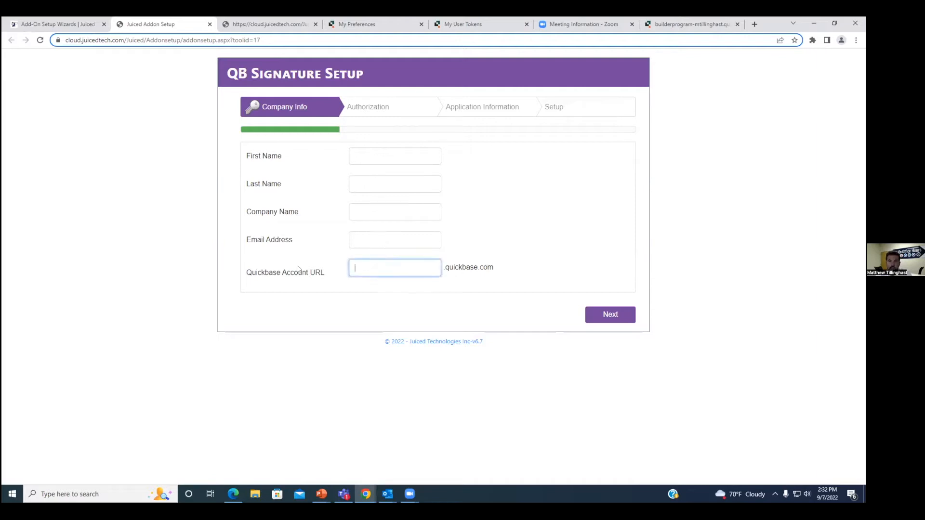
{"action": "left_click_drag", "start_coordinate": [248, 271], "coordinate": [319, 273]}
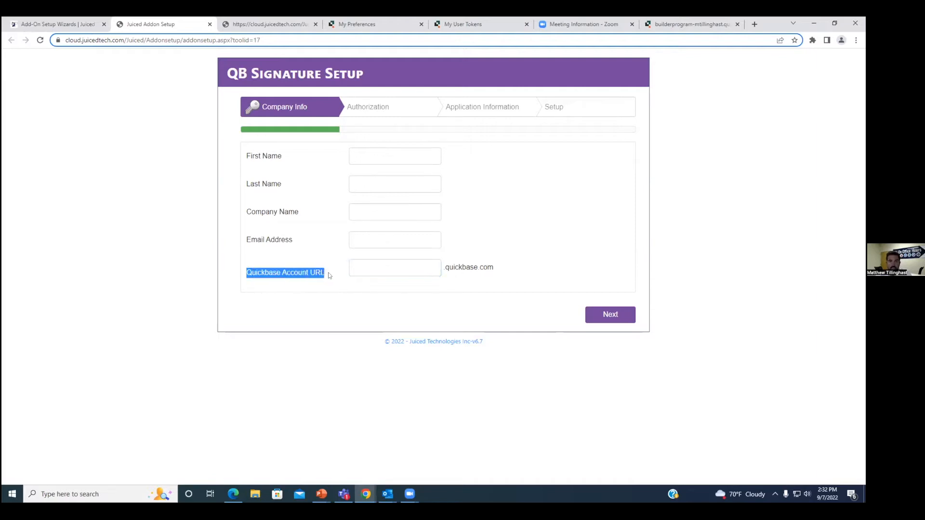
{"action": "left_click", "coordinate": [342, 279]}
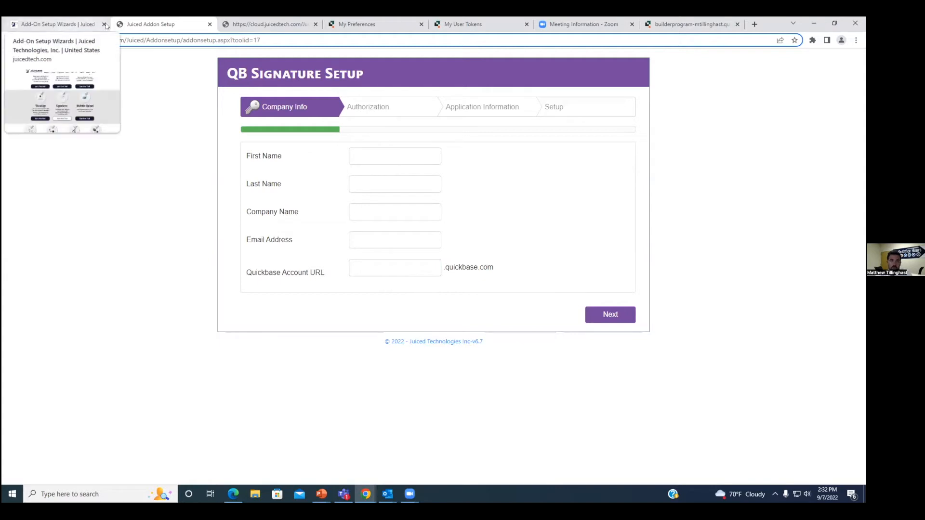
{"action": "left_click", "coordinate": [269, 24]}
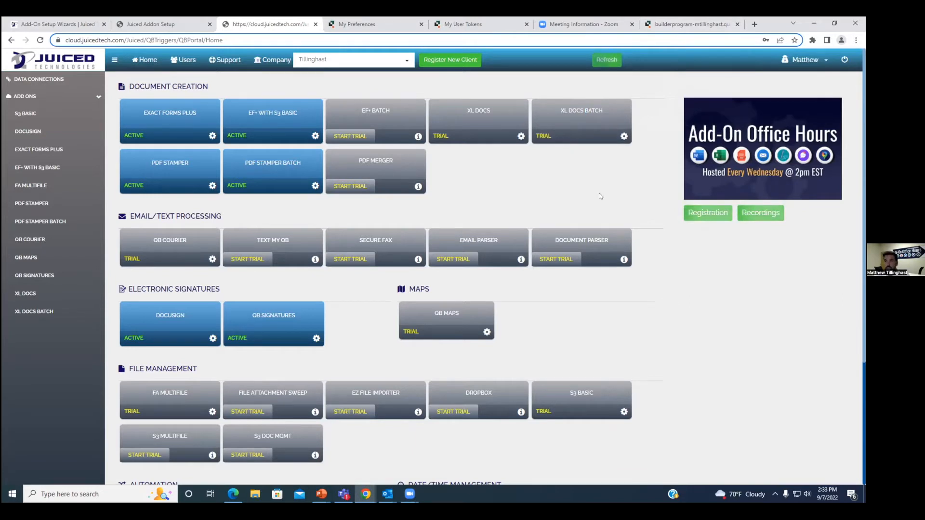
Customize the Relationships and Lineage CRM Home page with a new web-link Button Bar.
{"action": "left_click", "coordinate": [692, 24]}
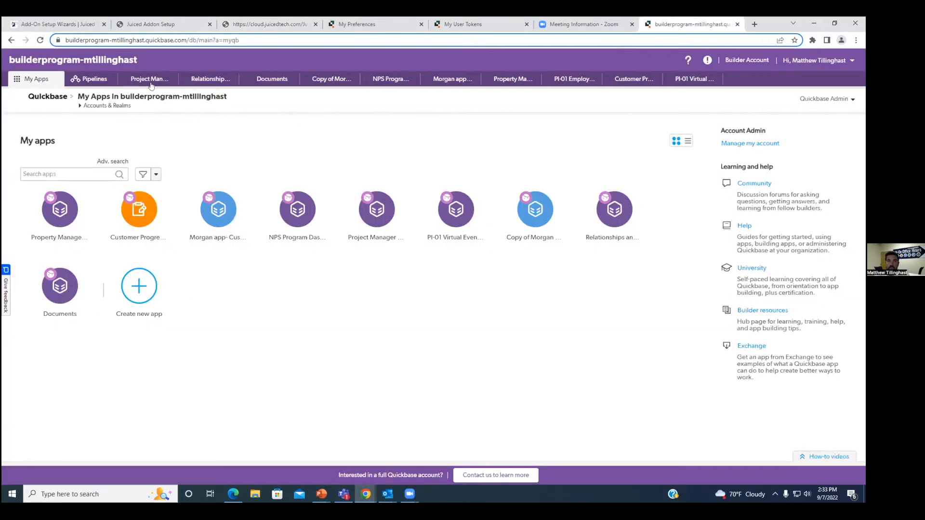
{"action": "left_click", "coordinate": [203, 80]}
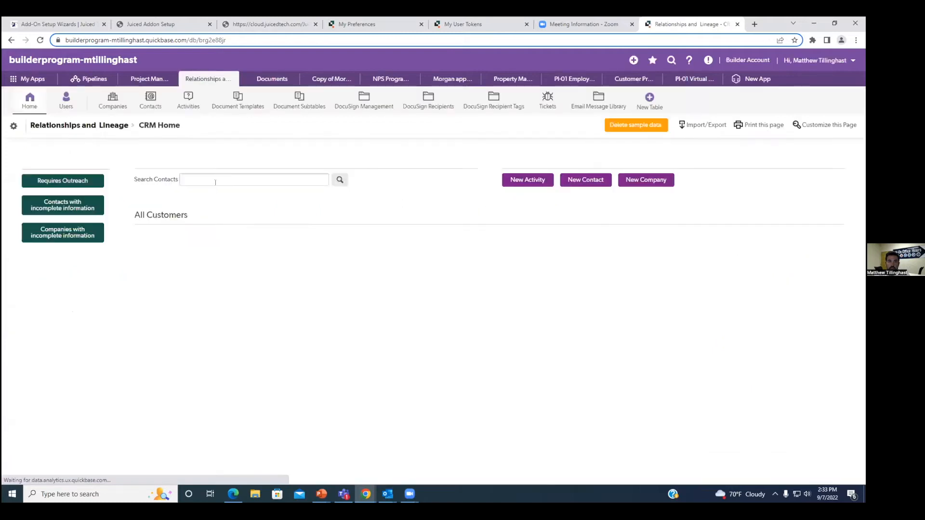
{"action": "left_click", "coordinate": [825, 126]}
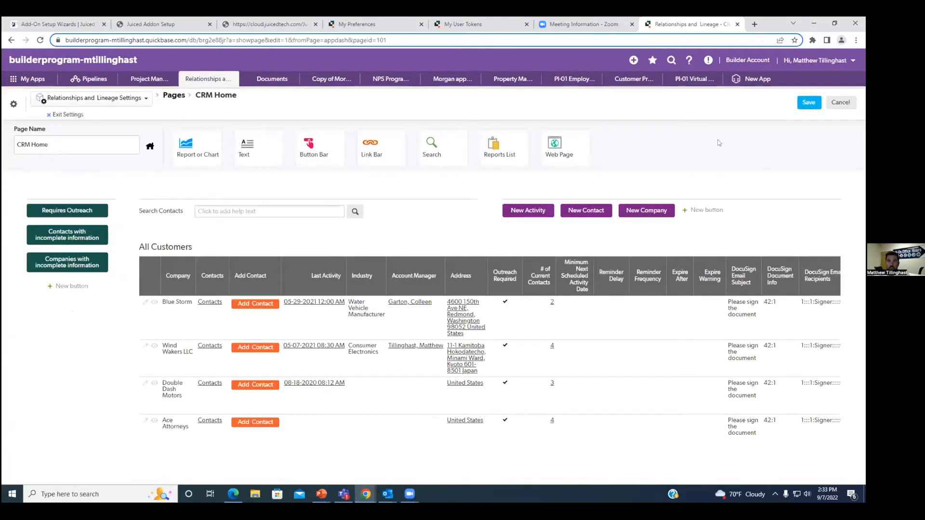
{"action": "left_click", "coordinate": [317, 148]}
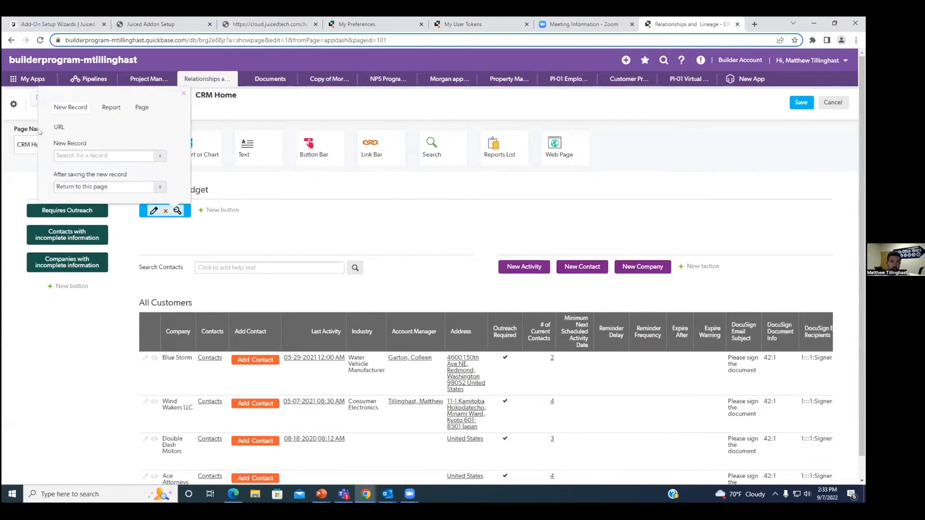
{"action": "left_click", "coordinate": [57, 127]}
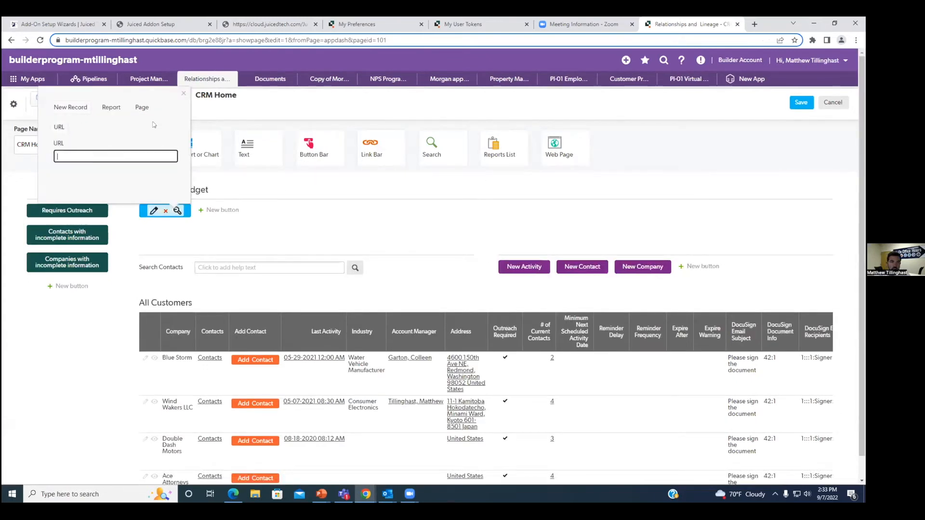
Set the button's link to the copied Juiced Cloud login address.
{"action": "left_click", "coordinate": [279, 20]}
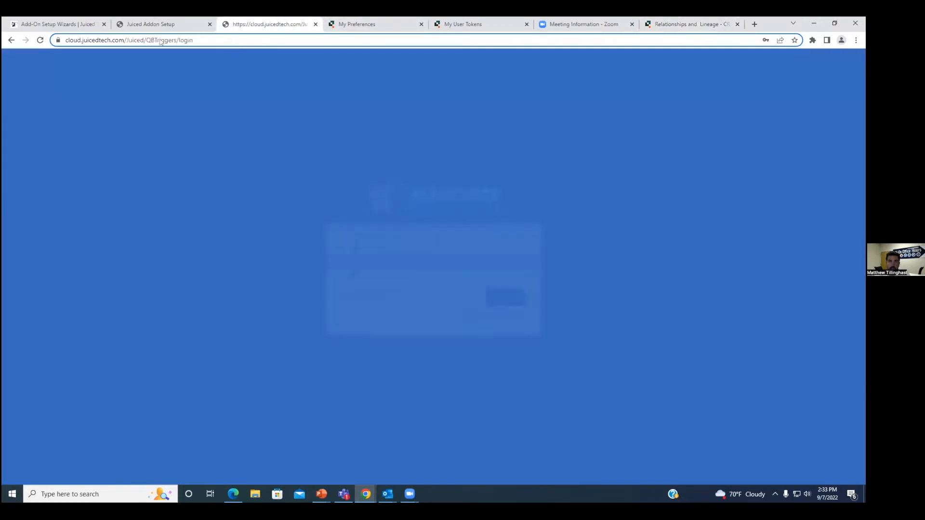
{"action": "double_click", "coordinate": [161, 41]}
{"action": "left_click_drag", "start_coordinate": [166, 40], "coordinate": [163, 36]}
{"action": "left_click", "coordinate": [164, 40]}
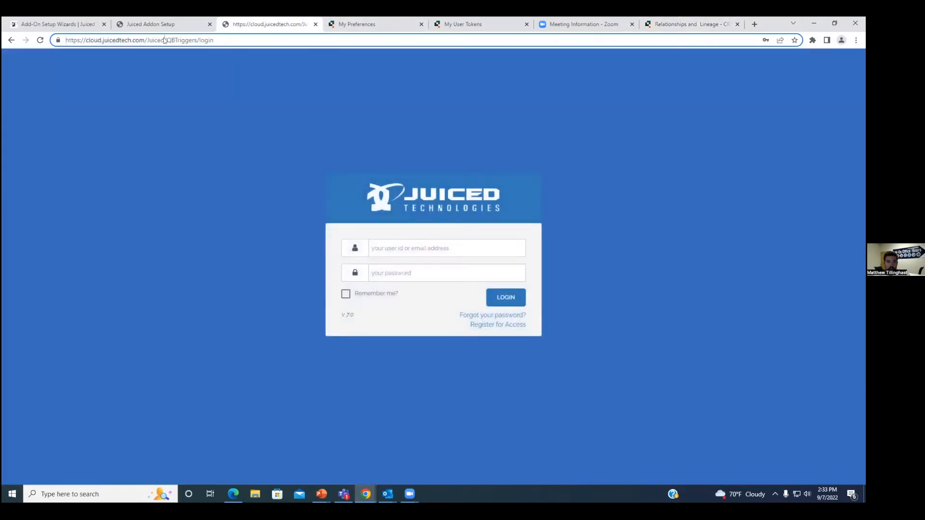
{"action": "triple_click", "coordinate": [164, 40]}
{"action": "left_click", "coordinate": [692, 23]}
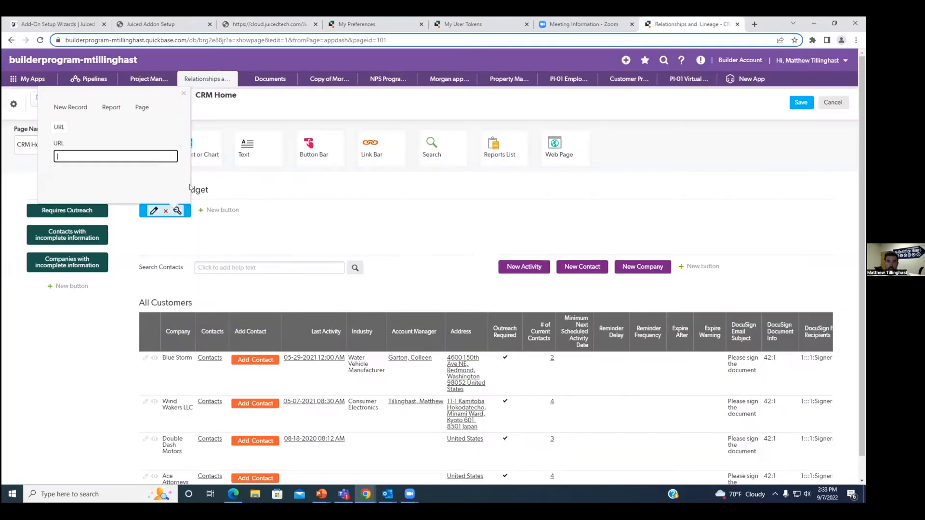
{"action": "key", "text": "ctrl+v"}
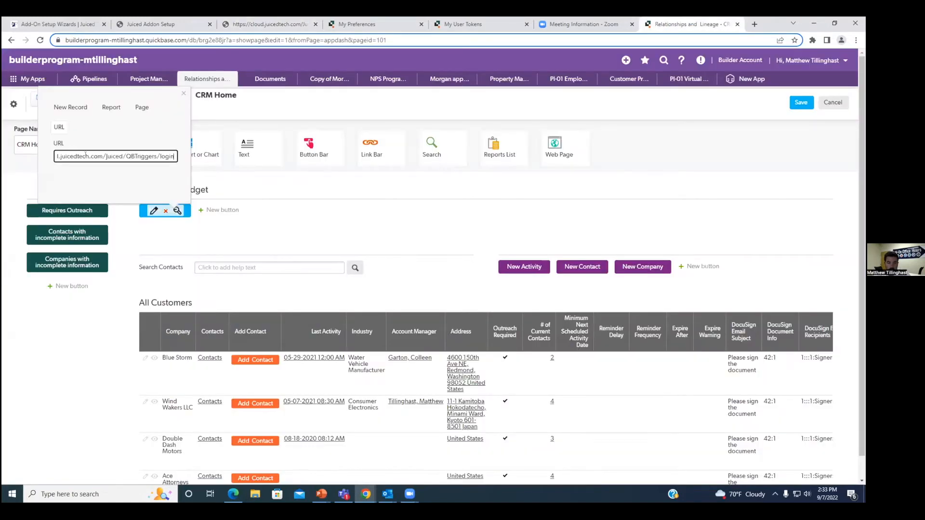
{"action": "left_click", "coordinate": [150, 181]}
{"action": "left_click", "coordinate": [292, 222]}
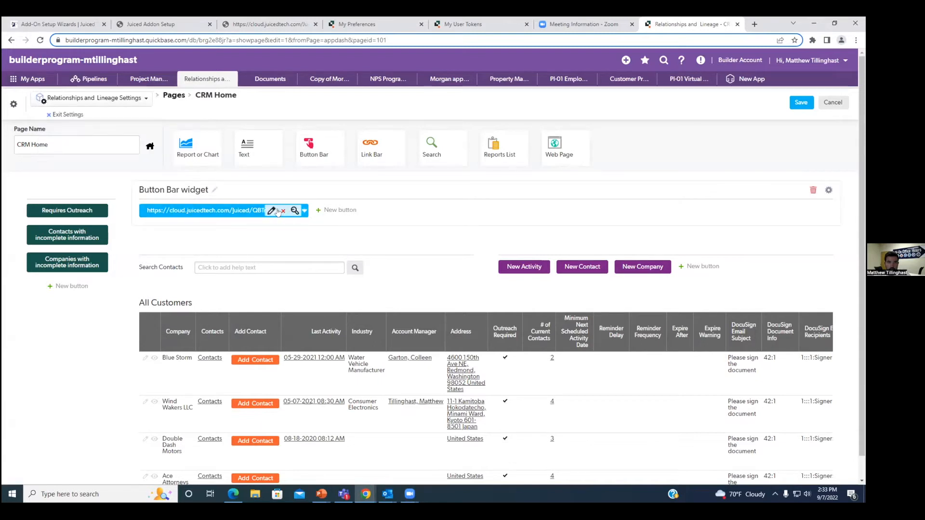
Rename the button to 'Juiced Cloud' and save the CRM Home page.
{"action": "left_click", "coordinate": [275, 211]}
{"action": "key", "text": "BackSpace"}
{"action": "type", "text": "Juiced Cloud"}
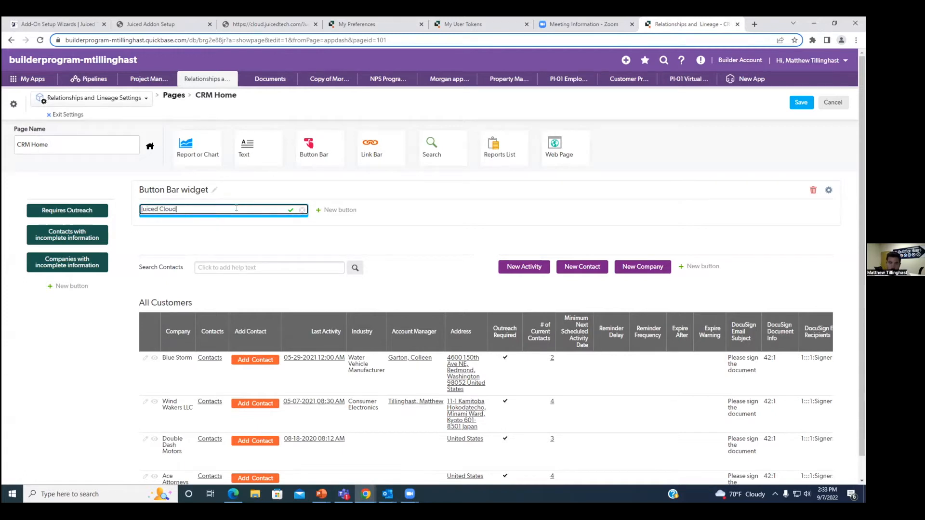
{"action": "key", "text": "Return"}
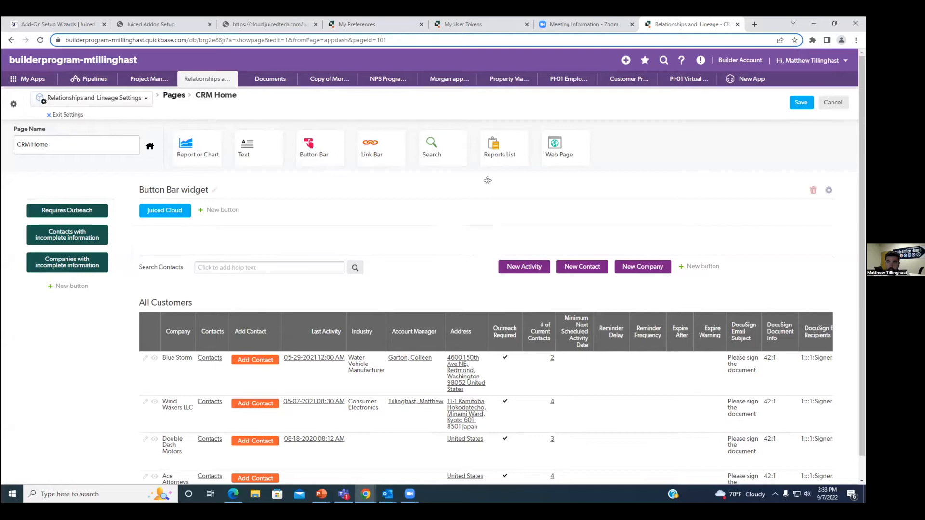
{"action": "left_click", "coordinate": [801, 103]}
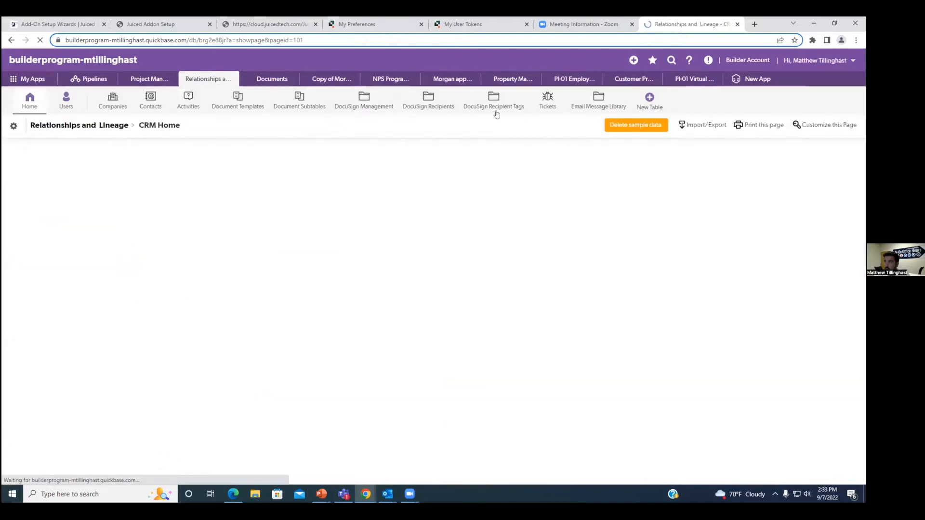
Log in to Juiced Cloud with the saved user id and password, then search companies for 'tilling'.
{"action": "left_click", "coordinate": [159, 183]}
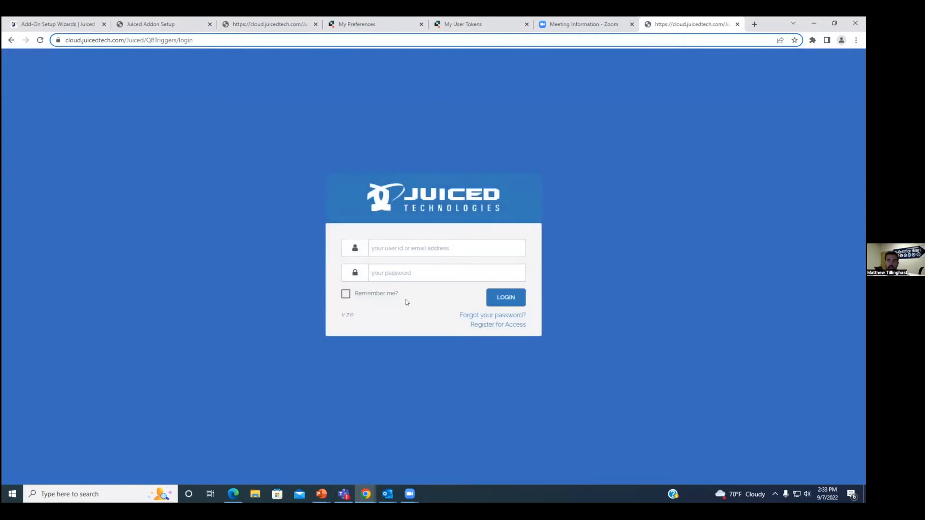
{"action": "left_click", "coordinate": [422, 250]}
{"action": "left_click", "coordinate": [431, 288]}
{"action": "left_click", "coordinate": [400, 279]}
{"action": "type", "text": "***"}
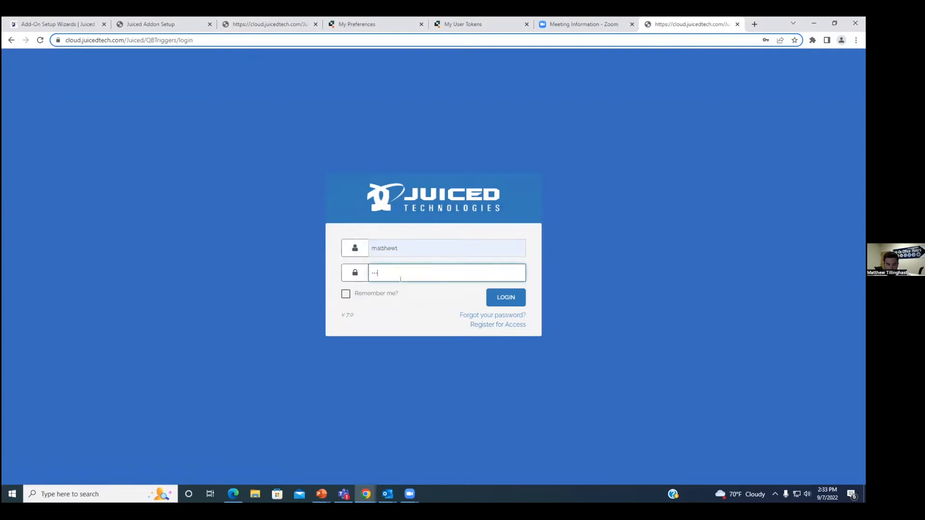
{"action": "key", "text": "Return"}
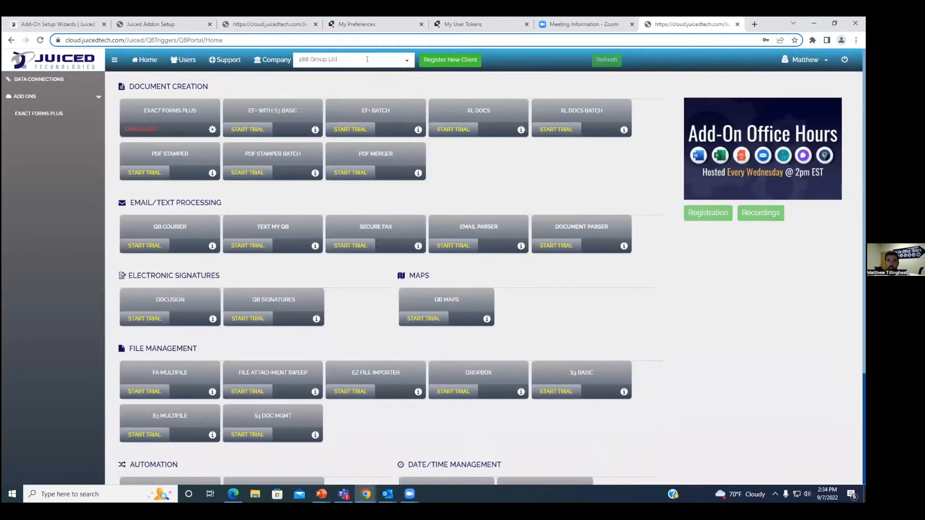
{"action": "left_click", "coordinate": [338, 59]}
{"action": "type", "text": "tilling"}
Open Exact Forms Plus, authorize a new application, and choose Enter a New Usertoken.
{"action": "left_click", "coordinate": [314, 74]}
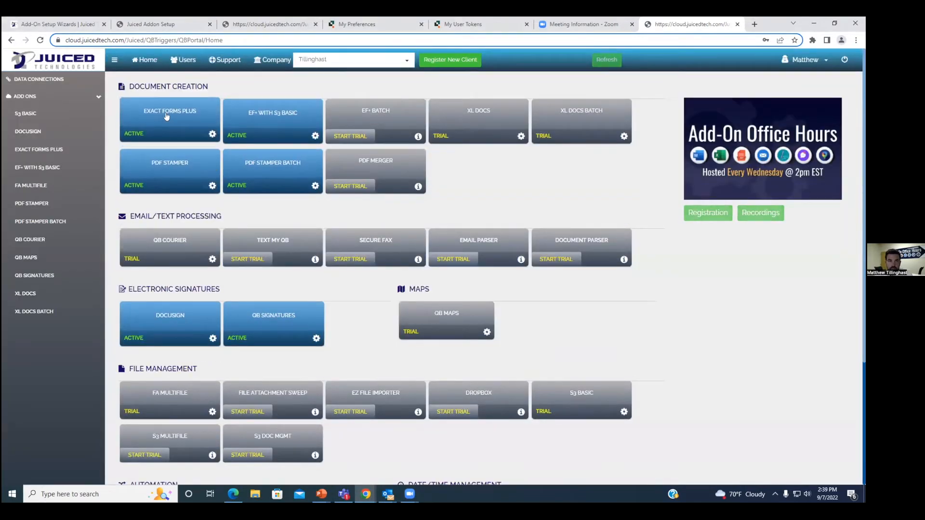
{"action": "left_click", "coordinate": [192, 115]}
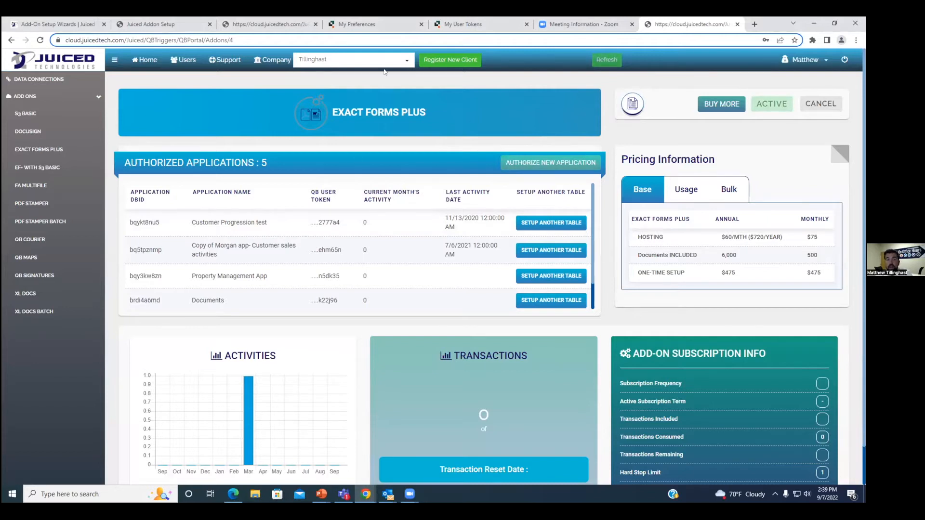
{"action": "left_click", "coordinate": [572, 164]}
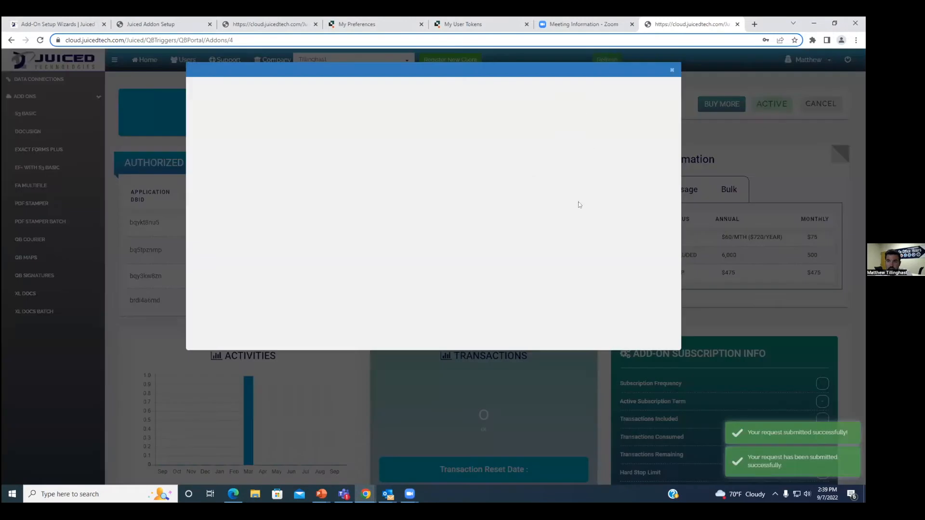
{"action": "scroll", "coordinate": [438, 218], "scroll_direction": "down", "scroll_amount": 1}
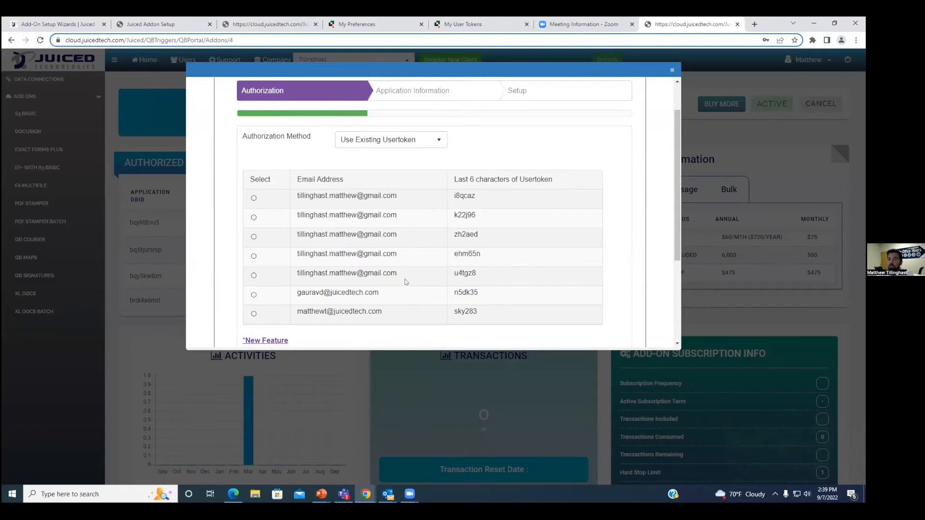
{"action": "left_click", "coordinate": [397, 146]}
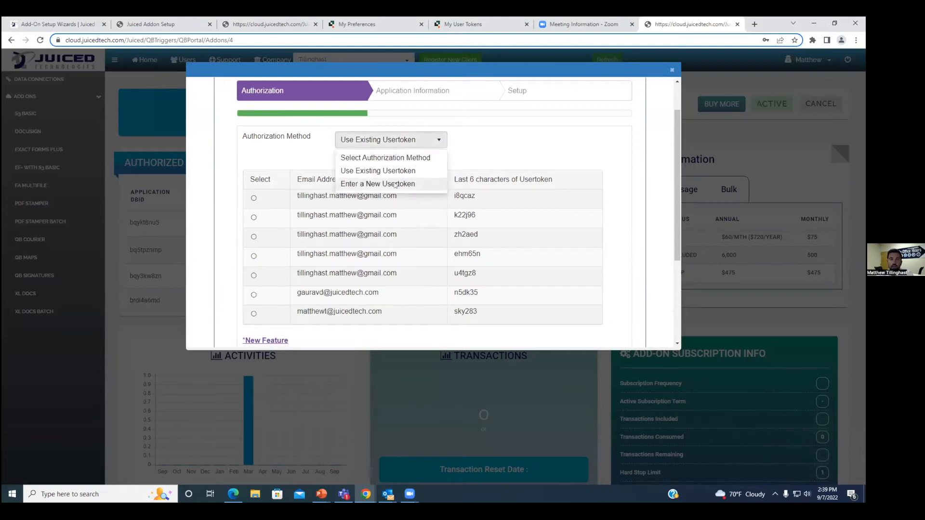
{"action": "left_click", "coordinate": [381, 181]}
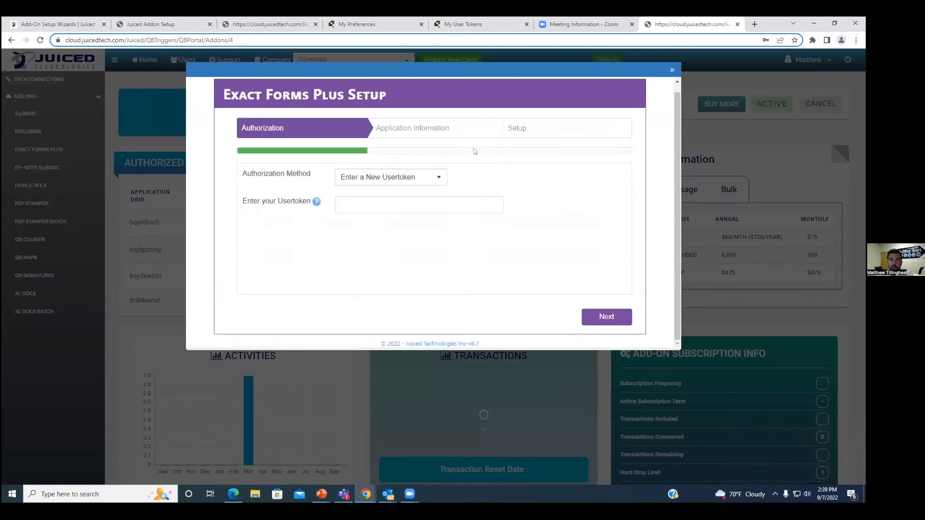
{"action": "left_click", "coordinate": [401, 23]}
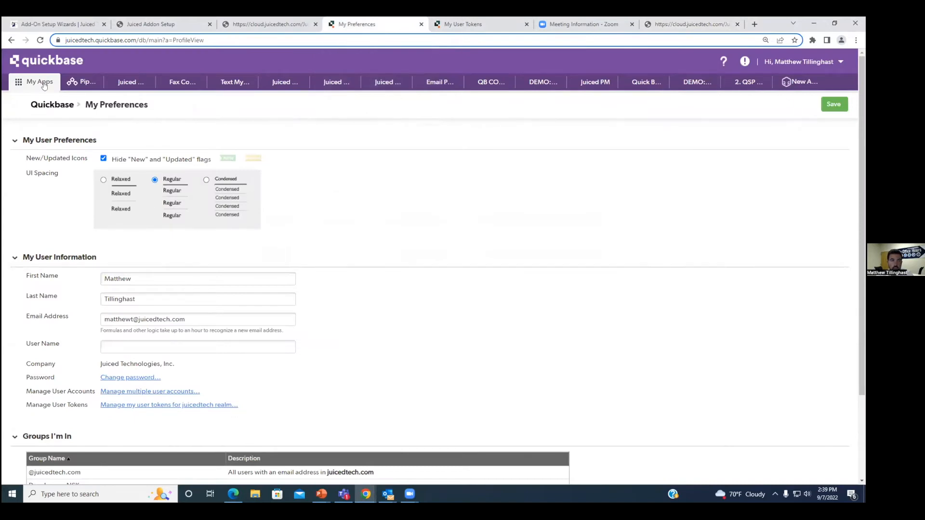
Open the builder program Quickbase realm's My User Tokens page in a new tab.
{"action": "left_click", "coordinate": [10, 41]}
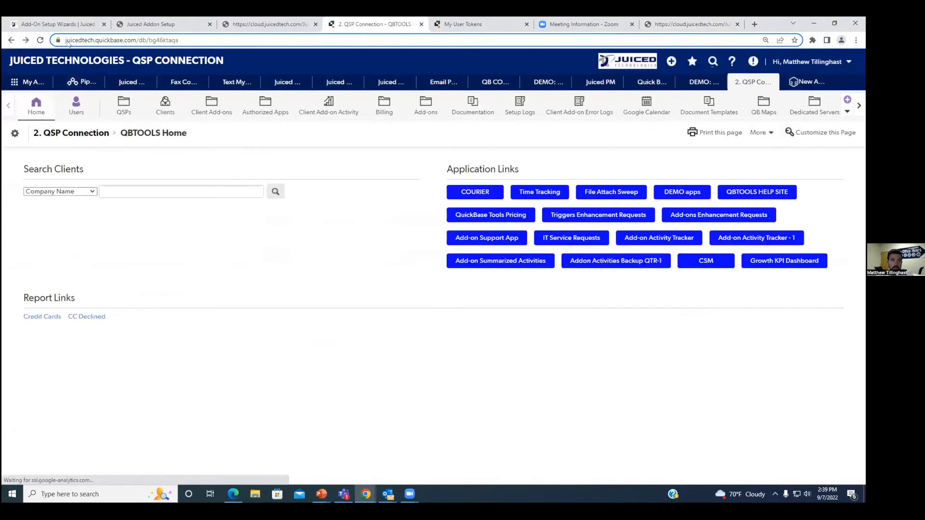
{"action": "left_click", "coordinate": [464, 20]}
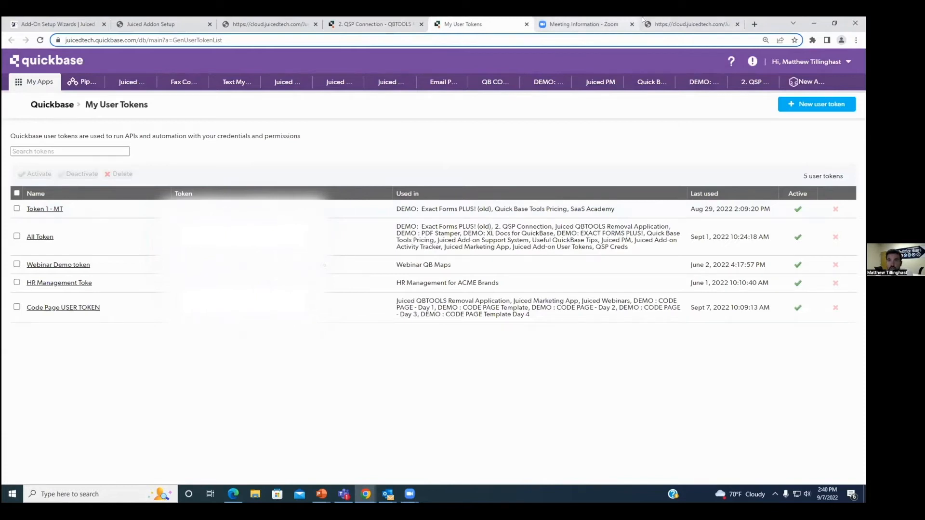
{"action": "left_click", "coordinate": [659, 19]}
{"action": "left_click", "coordinate": [176, 20]}
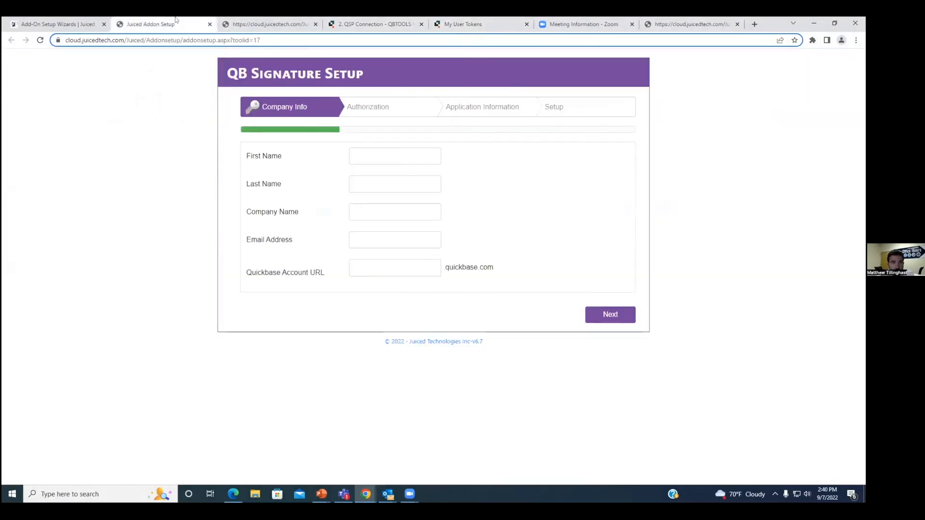
{"action": "left_click", "coordinate": [754, 24]}
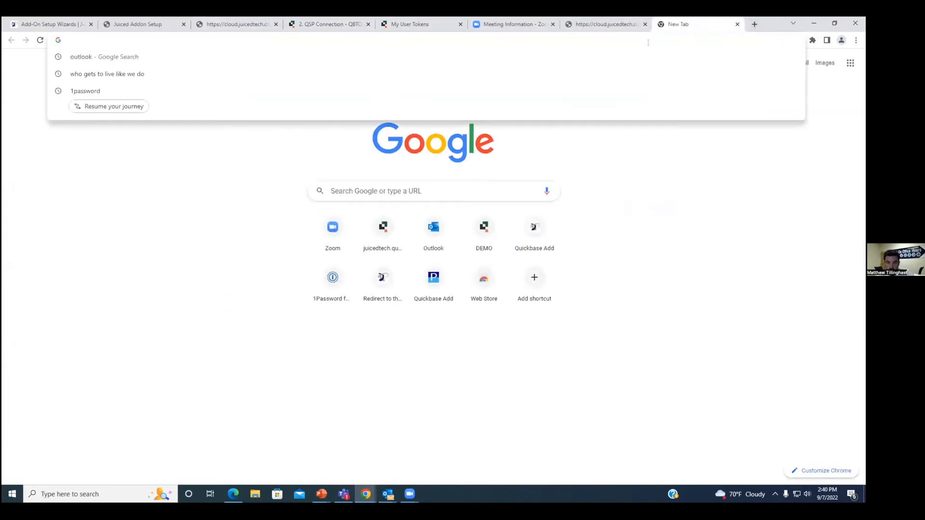
{"action": "key", "text": "Return"}
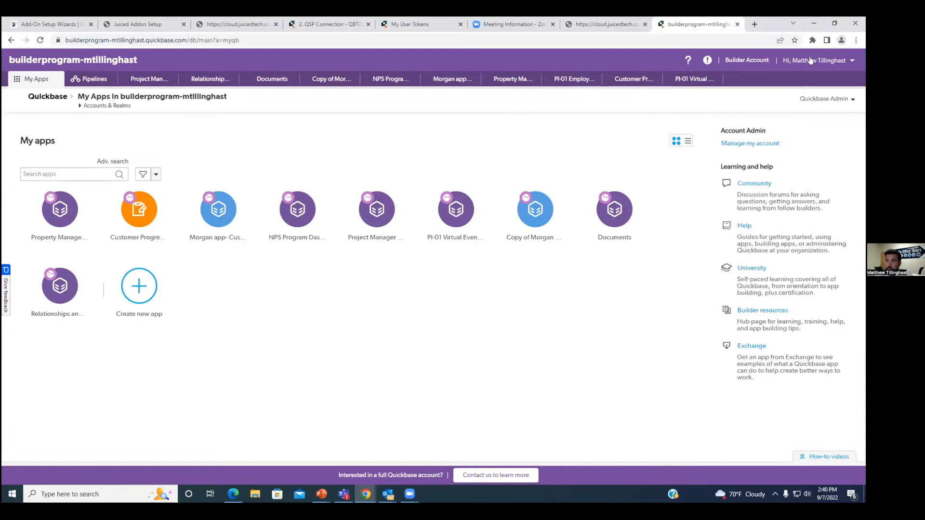
{"action": "left_click", "coordinate": [811, 60]}
{"action": "left_click", "coordinate": [758, 96]}
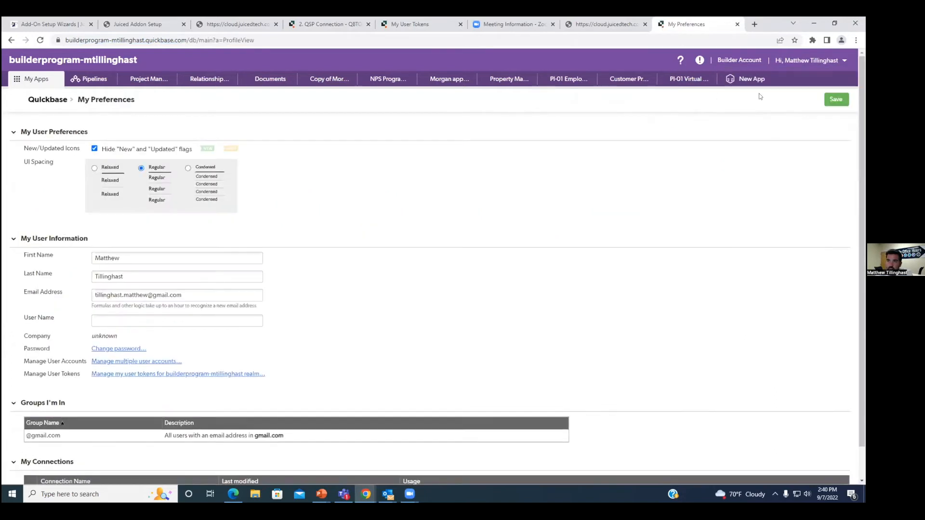
{"action": "left_click", "coordinate": [175, 375]}
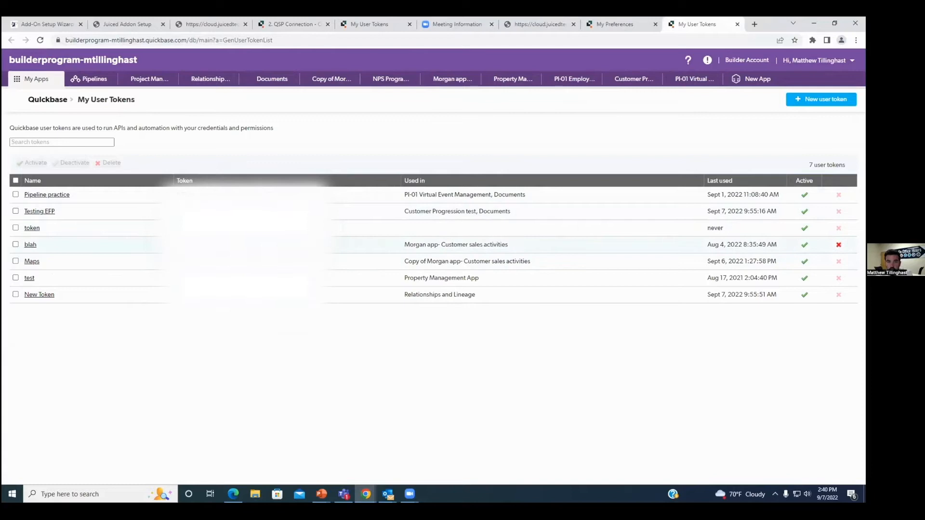
Paste the New Token user token into the Exact Forms Plus usertoken field and submit.
{"action": "left_click", "coordinate": [303, 245]}
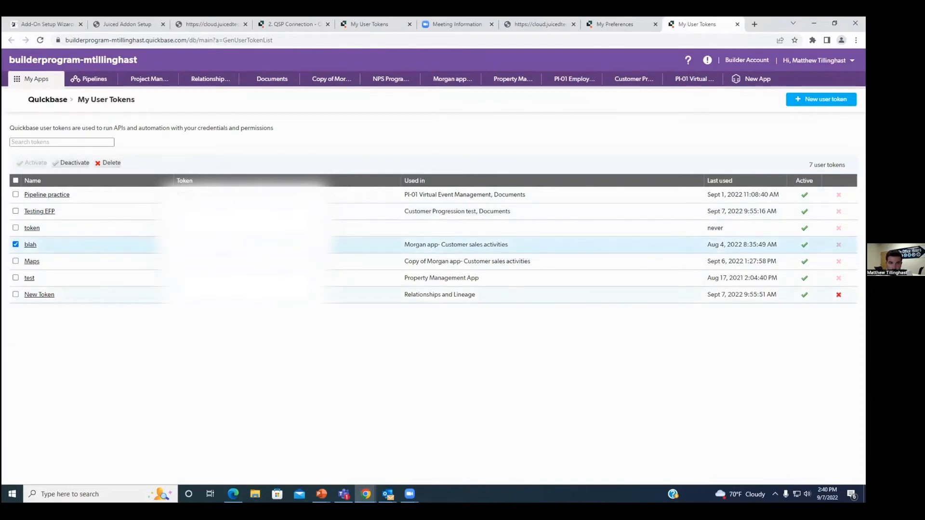
{"action": "left_click", "coordinate": [289, 294]}
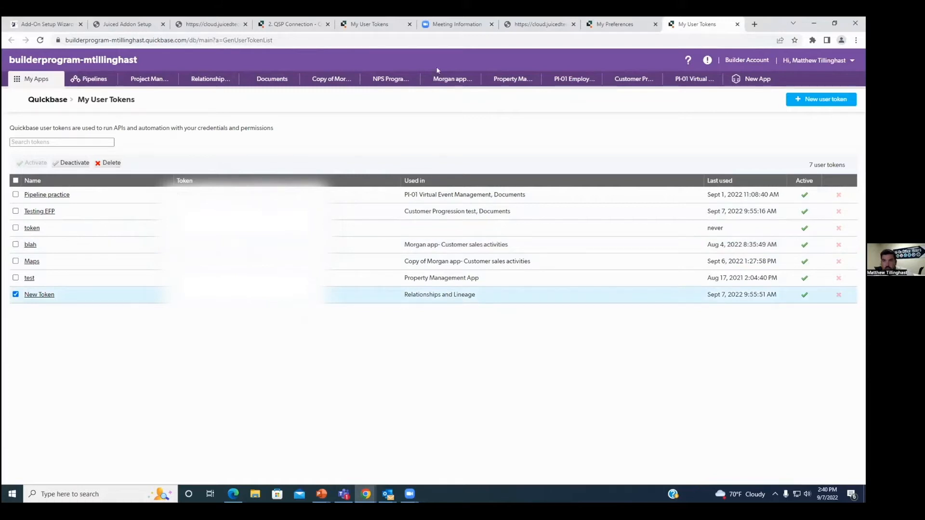
{"action": "left_click", "coordinate": [536, 24]}
{"action": "left_click", "coordinate": [378, 204]}
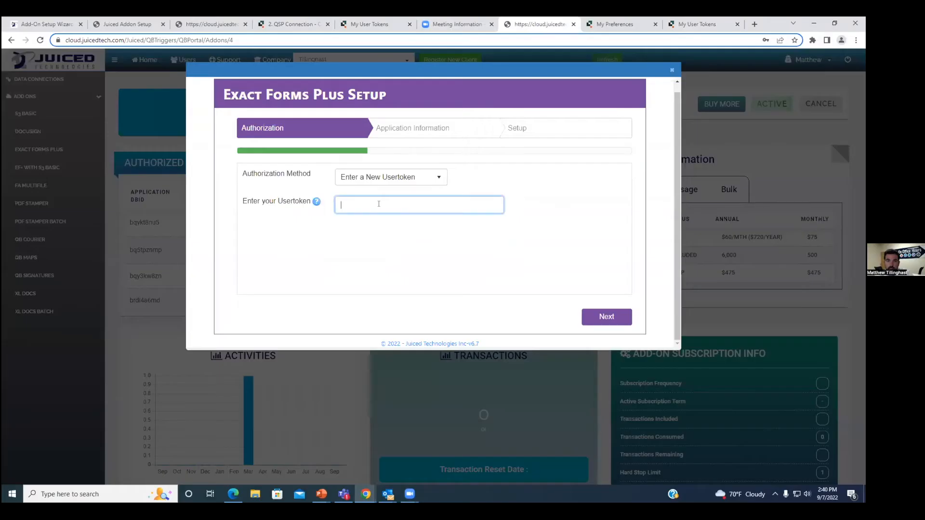
{"action": "left_click", "coordinate": [460, 253]}
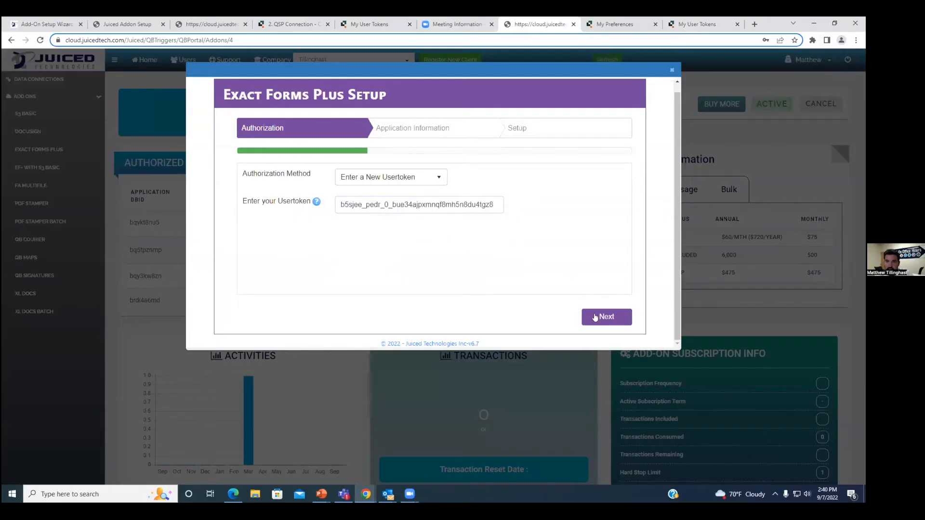
{"action": "left_click", "coordinate": [595, 317]}
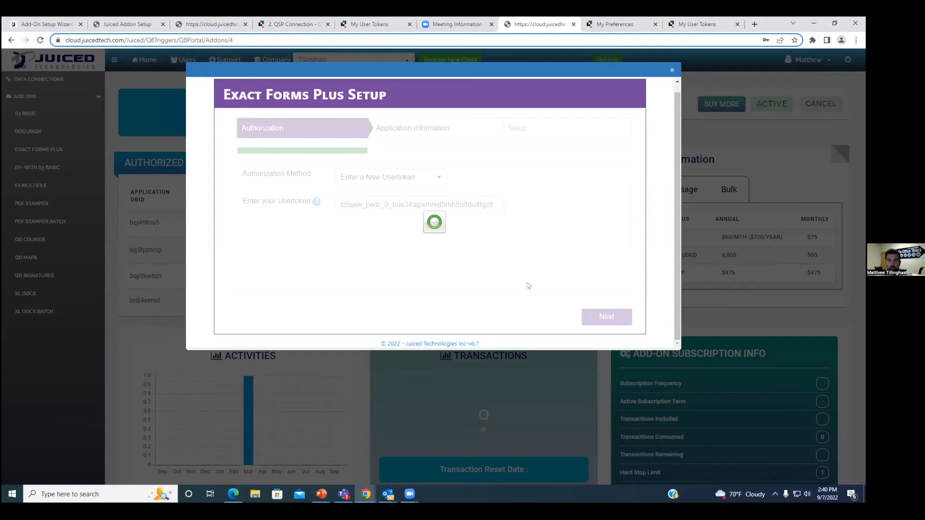
Select Relationships and Lineage as the Quickbase application and advance to the Setup step.
{"action": "left_click", "coordinate": [457, 185]}
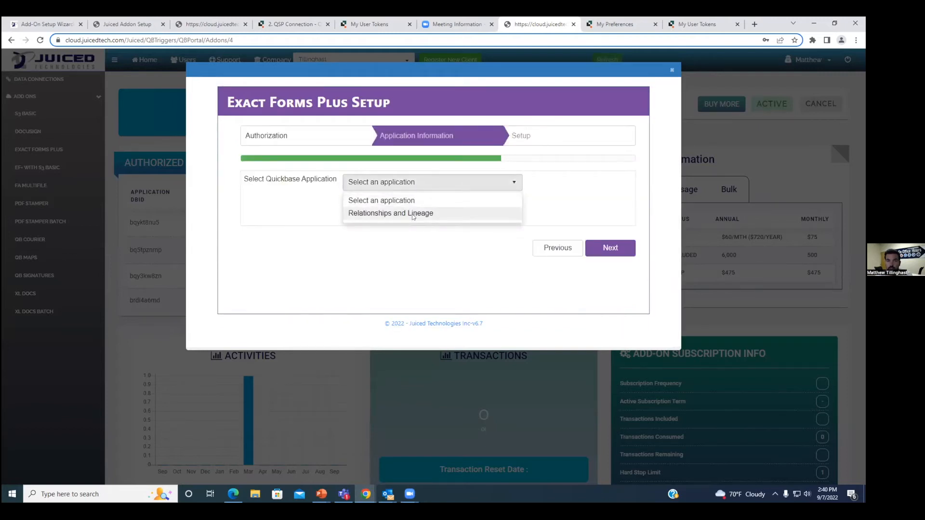
{"action": "left_click", "coordinate": [429, 215]}
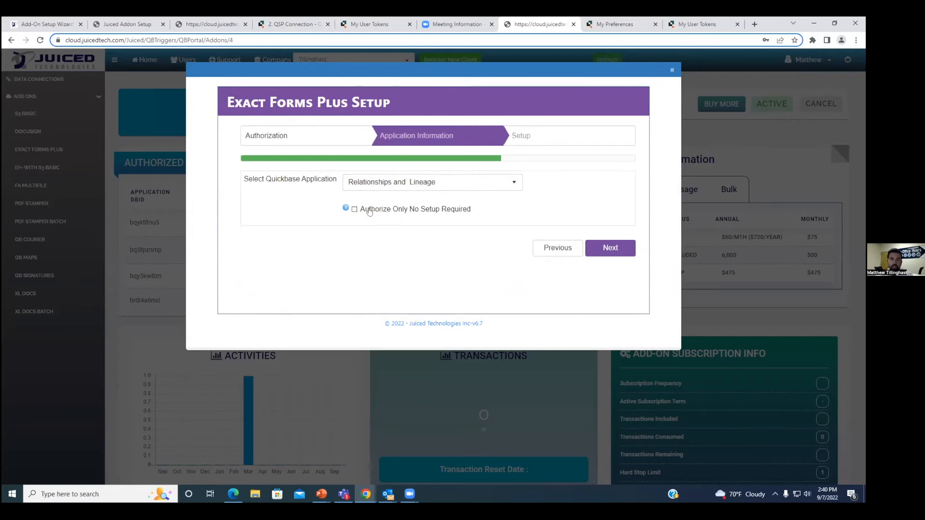
{"action": "left_click", "coordinate": [345, 208]}
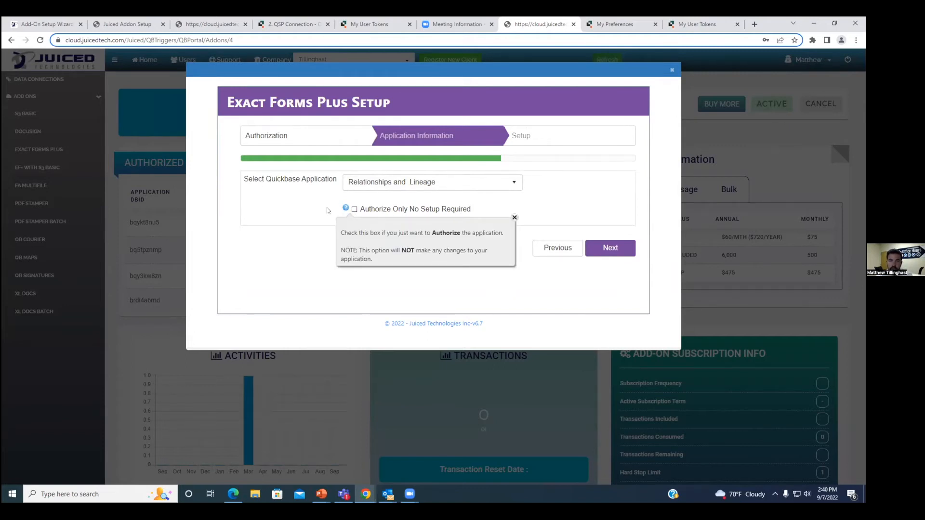
{"action": "left_click", "coordinate": [597, 248]}
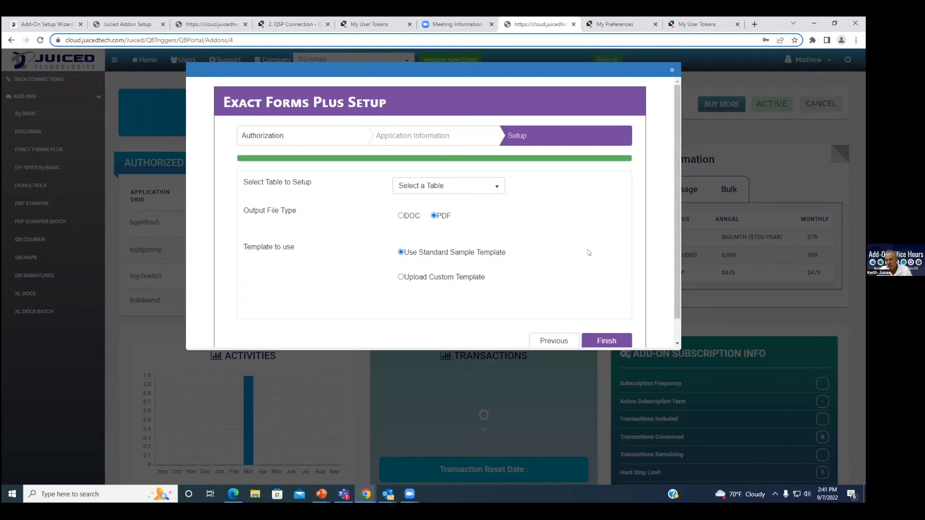
Choose the Activities table for setup, keeping PDF as the output file type.
{"action": "left_click", "coordinate": [554, 340]}
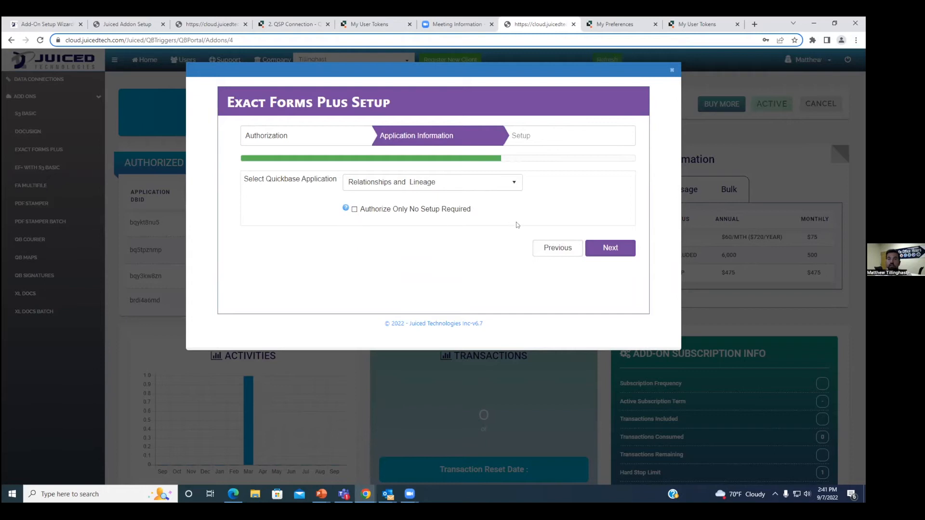
{"action": "left_click", "coordinate": [607, 248]}
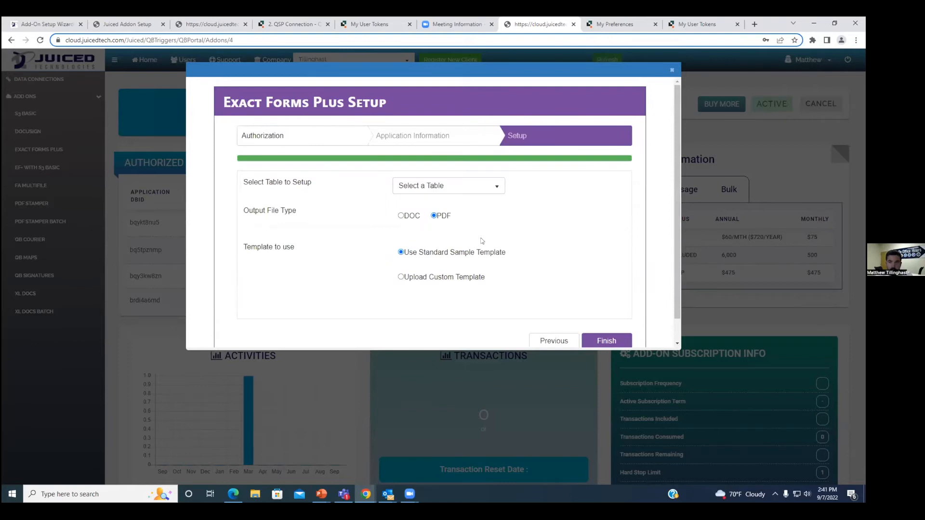
{"action": "left_click", "coordinate": [486, 187]}
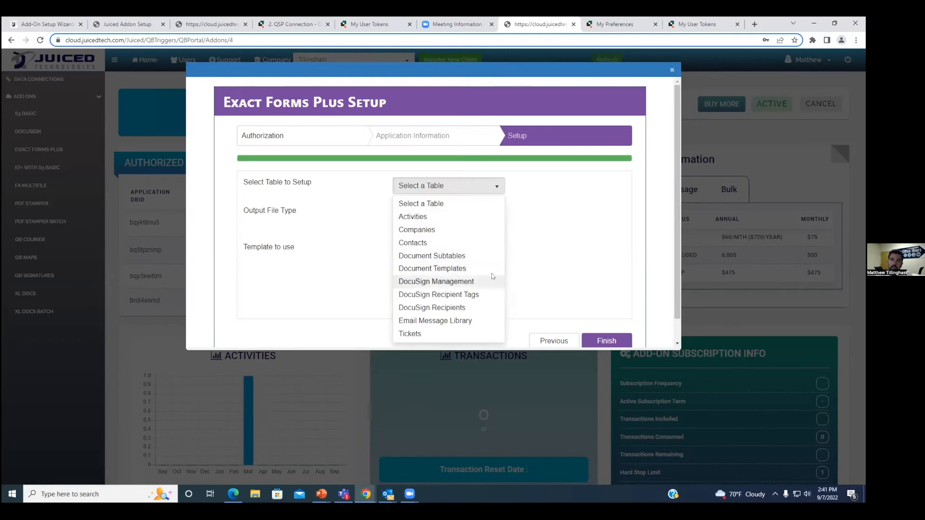
{"action": "left_click", "coordinate": [432, 220]}
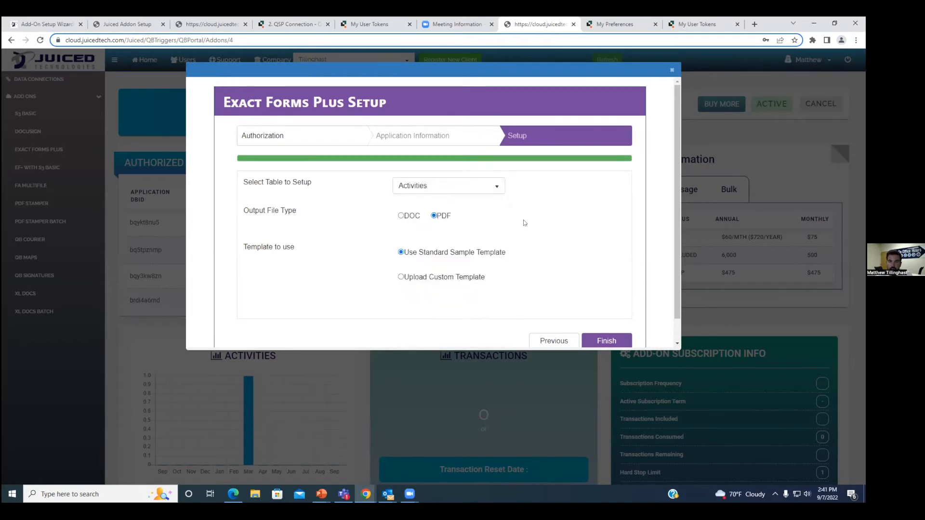
{"action": "left_click", "coordinate": [400, 215]}
{"action": "left_click", "coordinate": [433, 216]}
Upload Sample Template v2 as the custom template and finish installing Exact Forms Plus.
{"action": "left_click", "coordinate": [410, 281]}
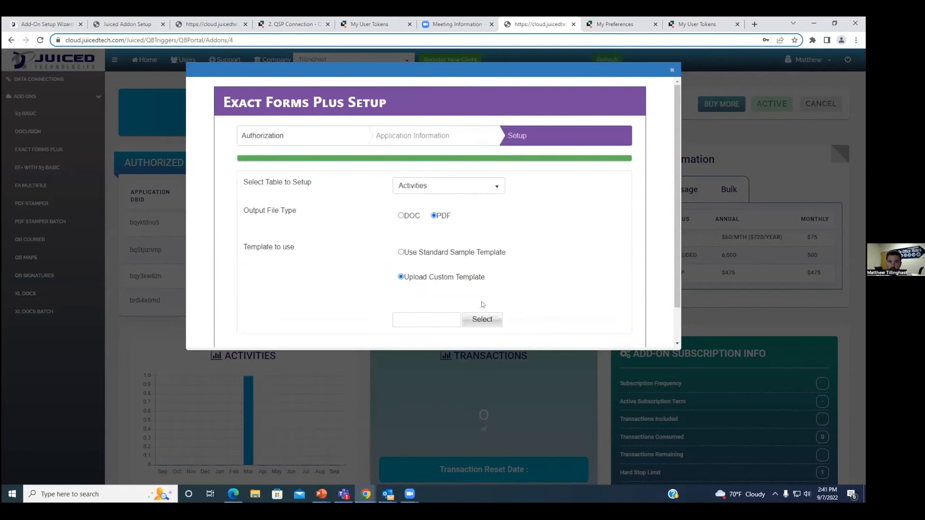
{"action": "scroll", "coordinate": [481, 289], "scroll_direction": "down", "scroll_amount": 1}
{"action": "left_click", "coordinate": [481, 286]}
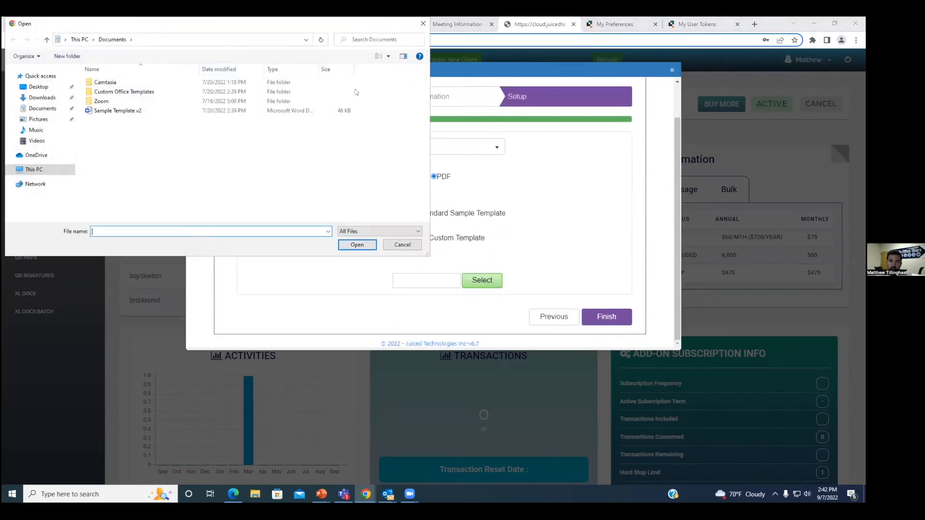
{"action": "double_click", "coordinate": [163, 109]}
{"action": "left_click", "coordinate": [592, 333]}
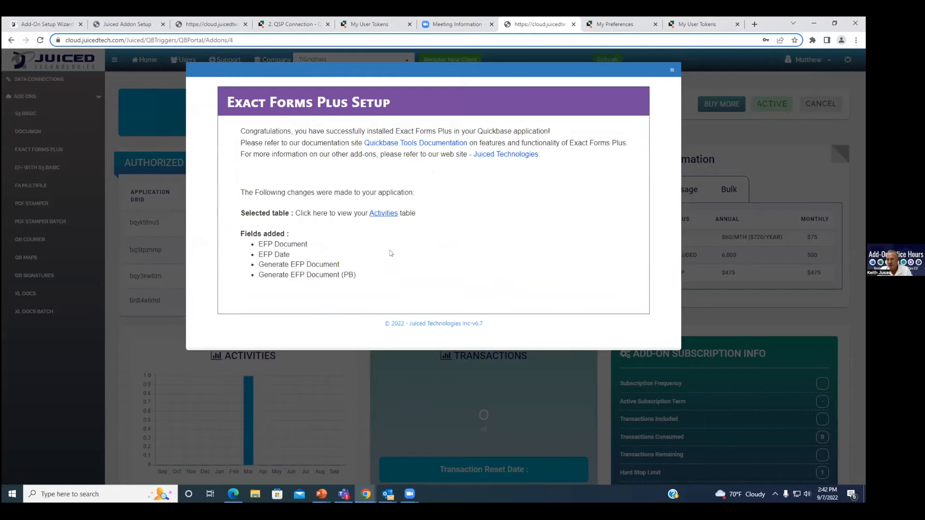
Review the added EFP Document, EFP Date and Generate EFP Document fields in the setup summary.
{"action": "left_click_drag", "start_coordinate": [240, 233], "coordinate": [380, 276]}
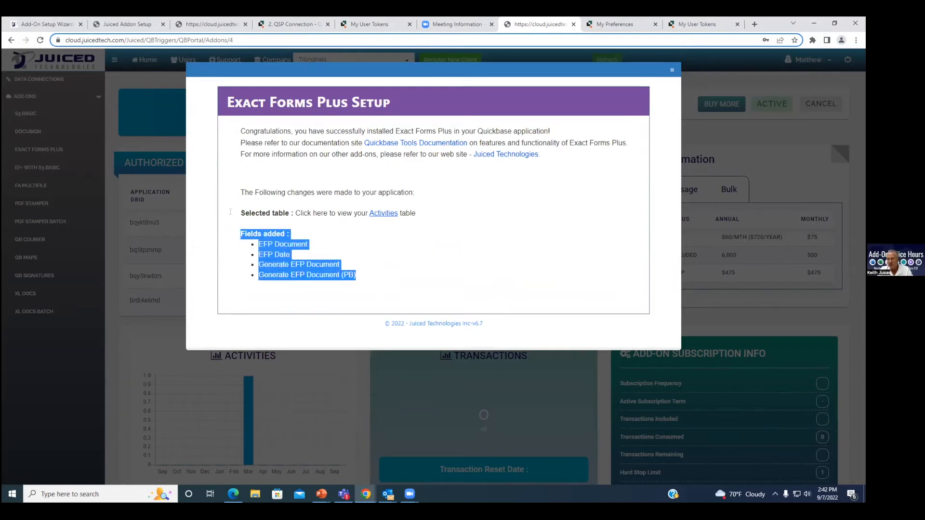
{"action": "left_click", "coordinate": [382, 261]}
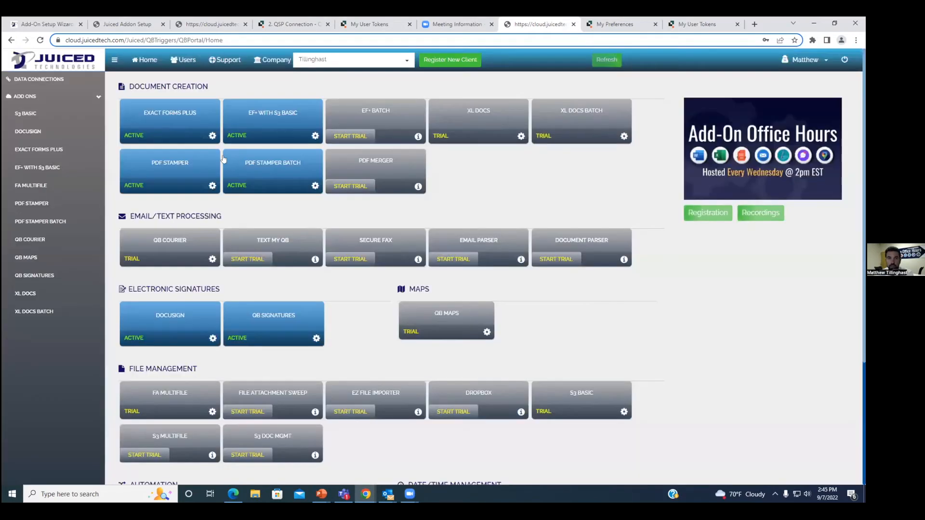
Open the PDF Stamper add-on and close Authorize New Application without authorizing anything.
{"action": "left_click", "coordinate": [194, 165]}
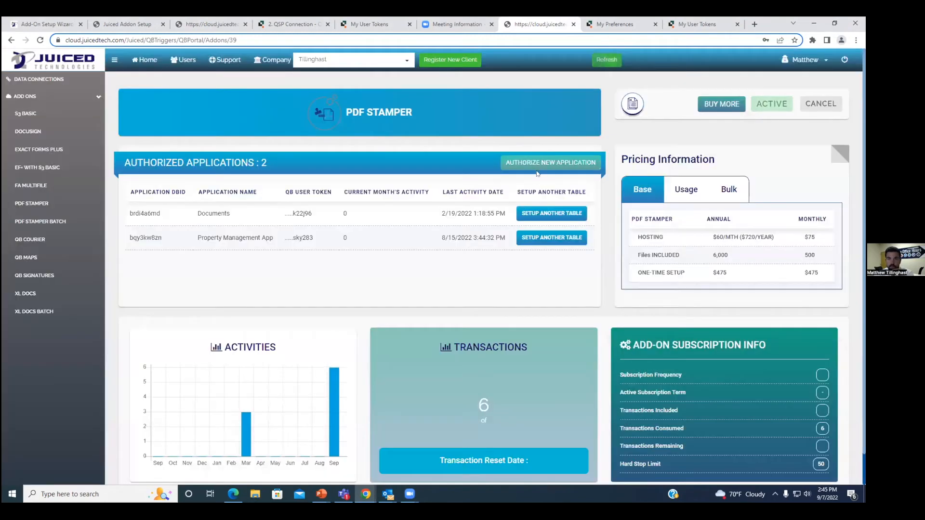
{"action": "left_click", "coordinate": [535, 164]}
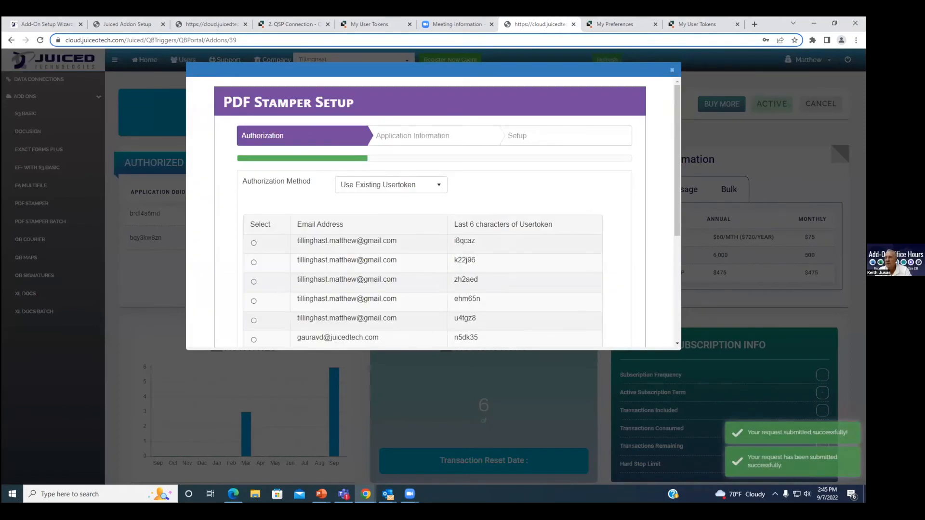
{"action": "left_click", "coordinate": [55, 23]}
{"action": "left_click", "coordinate": [540, 25]}
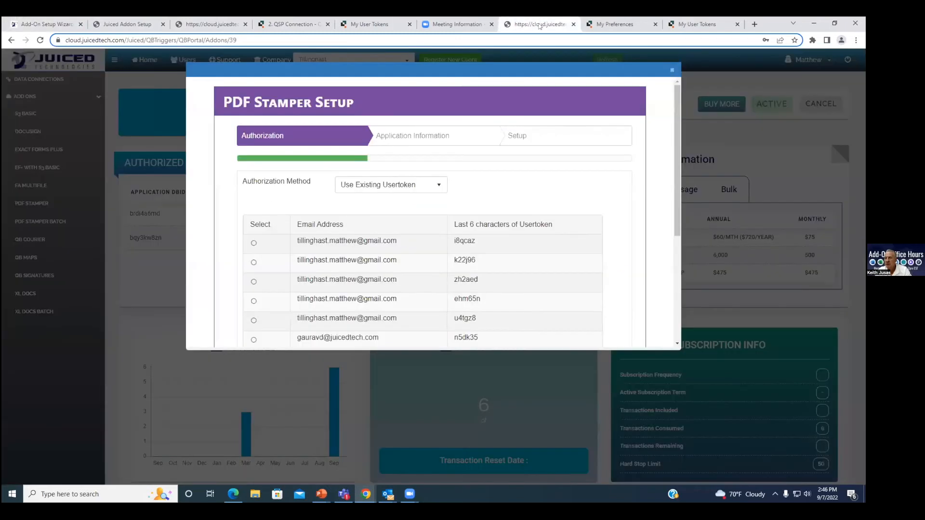
{"action": "left_click", "coordinate": [670, 70]}
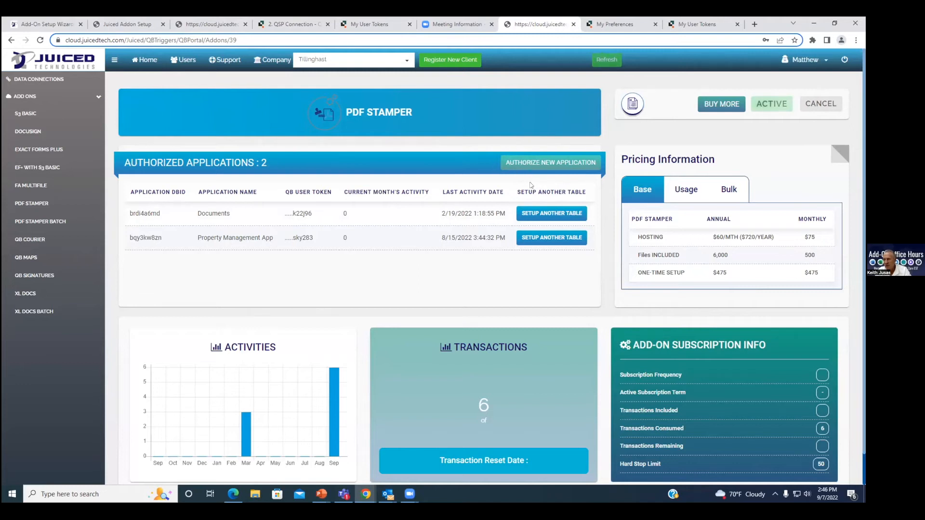
Start setting up another table for PDF Stamper in the Property Management App.
{"action": "left_click_drag", "start_coordinate": [501, 213], "coordinate": [582, 199]}
{"action": "left_click", "coordinate": [582, 199]}
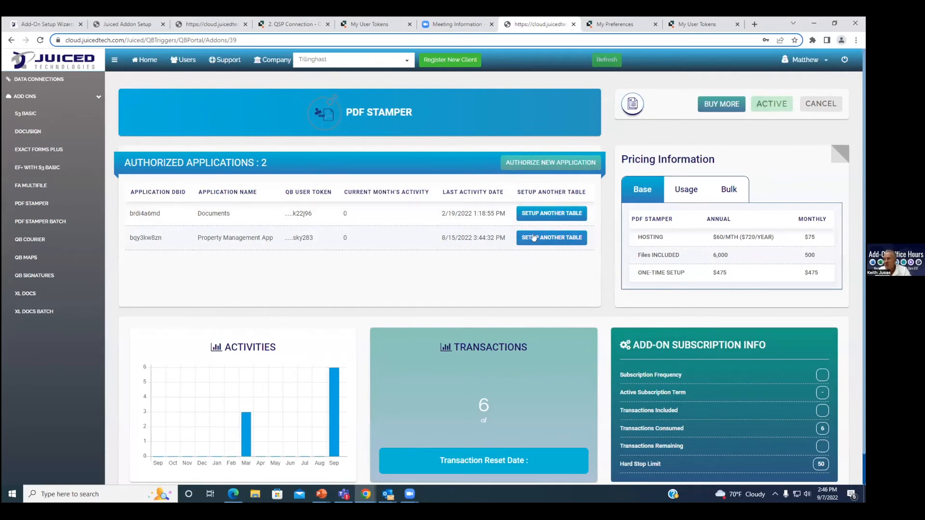
{"action": "left_click", "coordinate": [546, 239]}
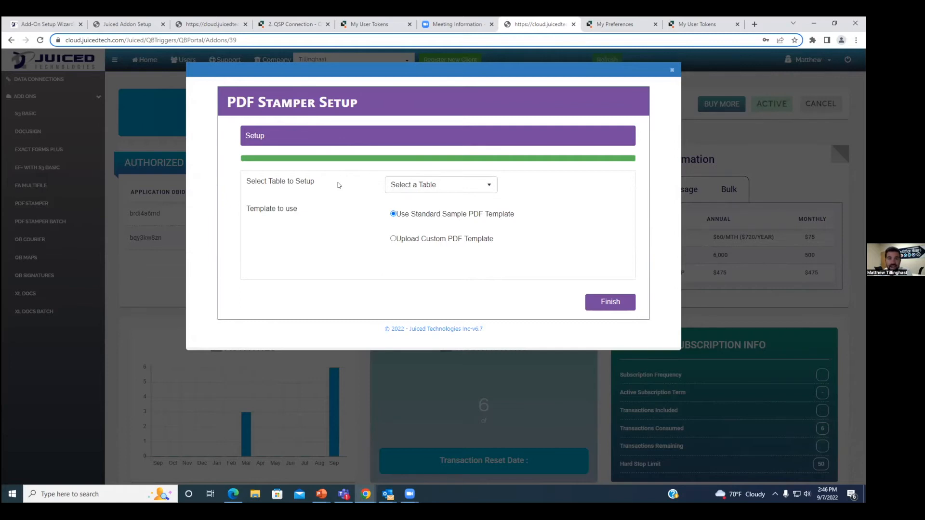
Install PDF Stamper on the Buildings table with the standard template, then return to Home.
{"action": "left_click", "coordinate": [430, 188]}
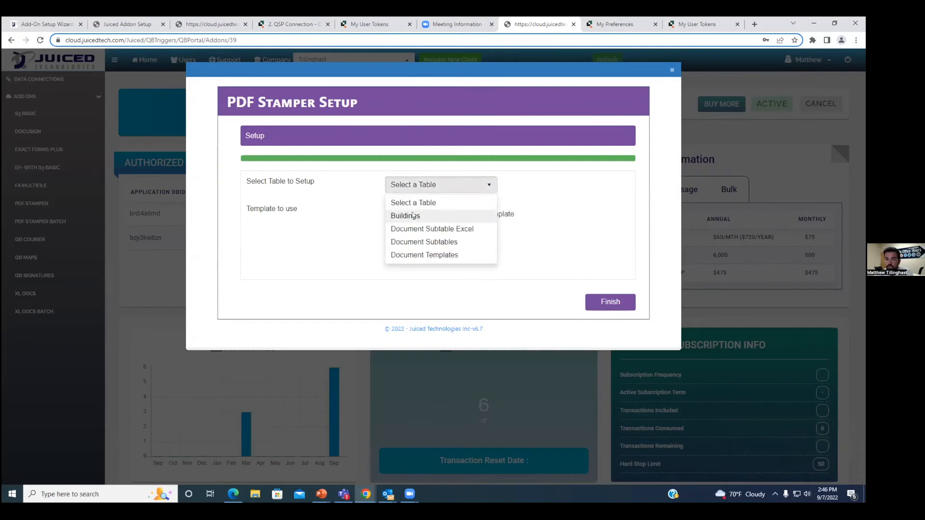
{"action": "left_click", "coordinate": [412, 215]}
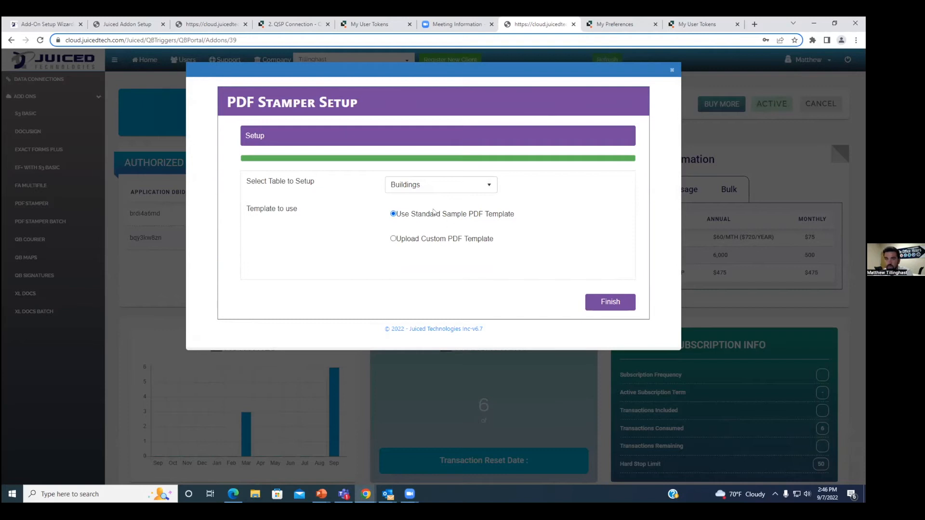
{"action": "left_click", "coordinate": [615, 307]}
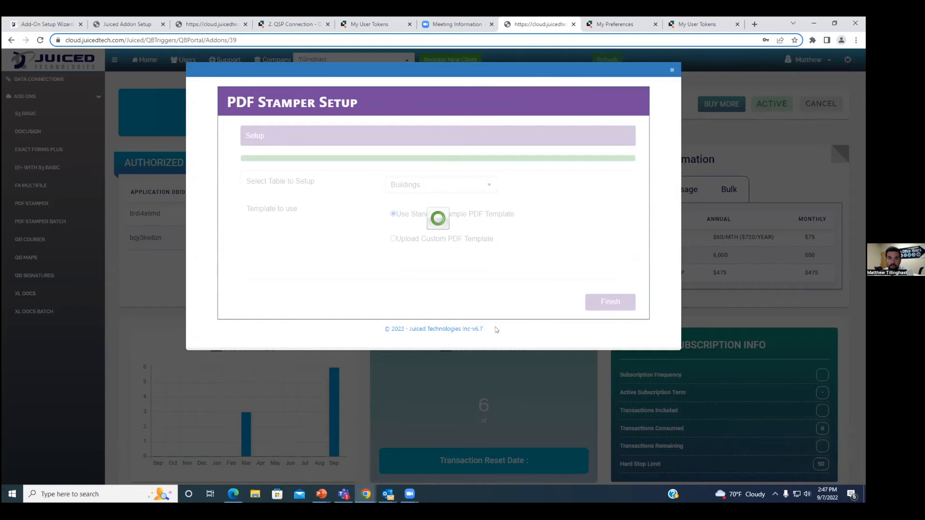
{"action": "left_click_drag", "start_coordinate": [248, 244], "coordinate": [349, 264]}
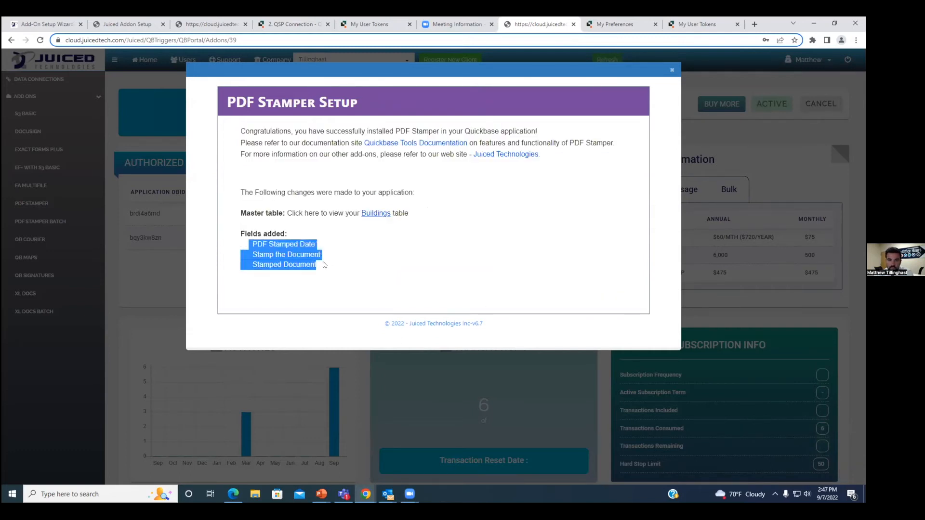
{"action": "left_click", "coordinate": [395, 188]}
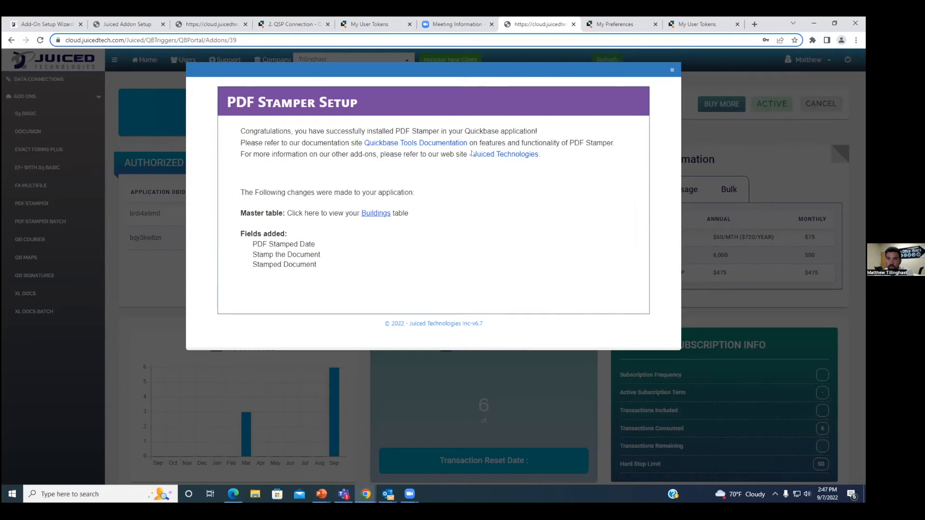
{"action": "left_click", "coordinate": [670, 71]}
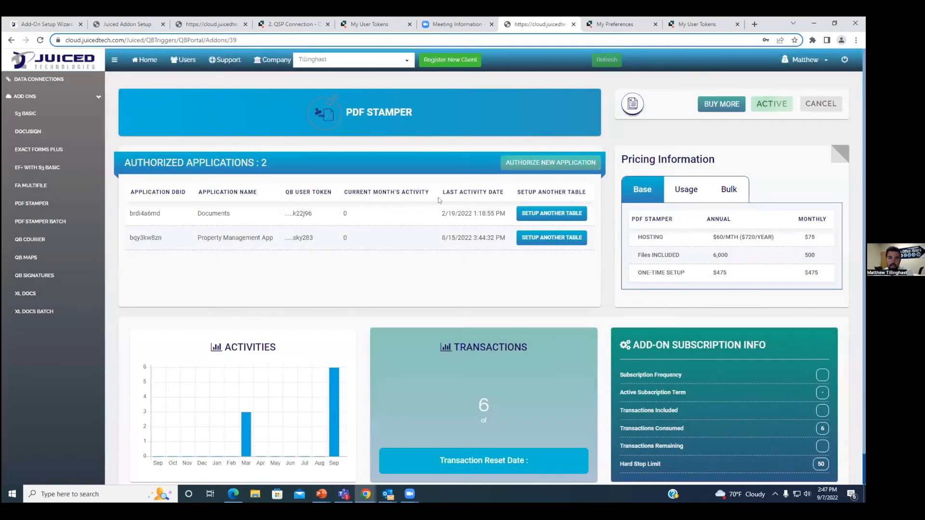
{"action": "left_click", "coordinate": [144, 60]}
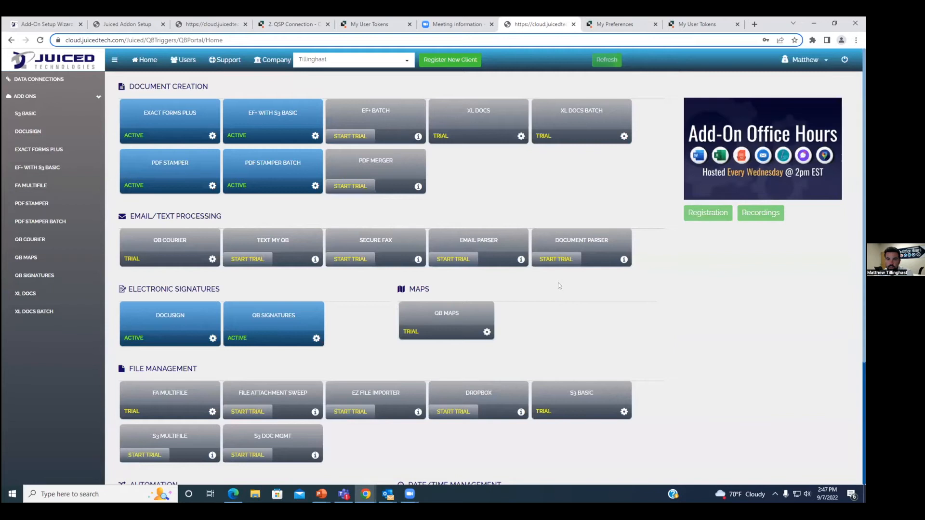
Open the QB Maps add-on from the Home dashboard and begin authorizing a new application.
{"action": "scroll", "coordinate": [544, 245], "scroll_direction": "down", "scroll_amount": 1}
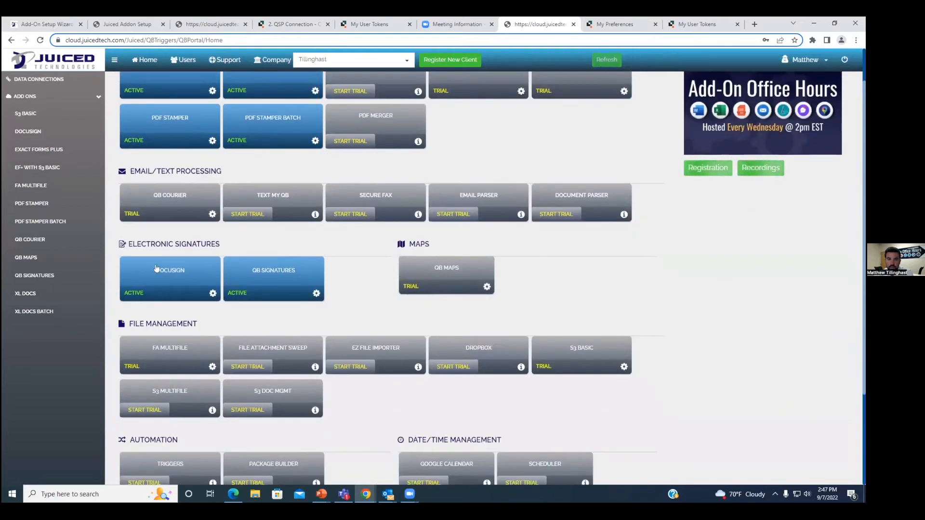
{"action": "left_click", "coordinate": [448, 272]}
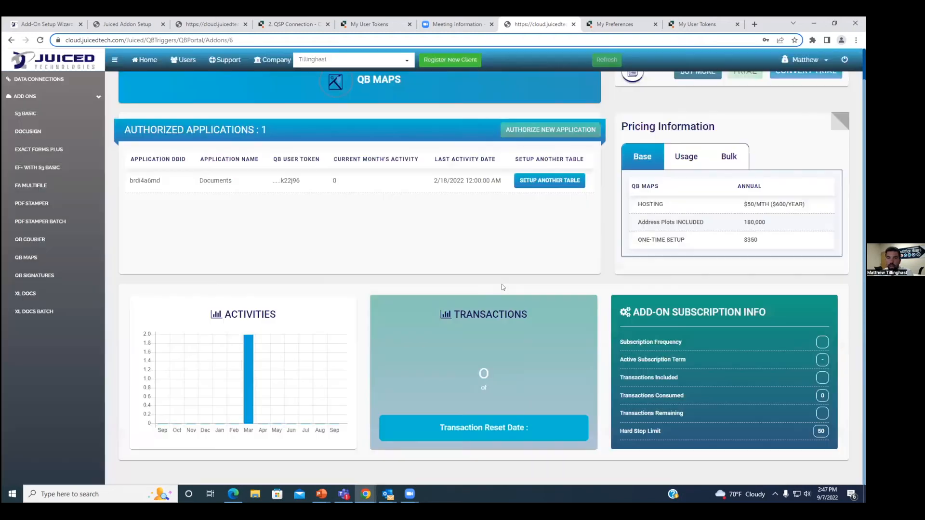
{"action": "scroll", "coordinate": [520, 296], "scroll_direction": "up", "scroll_amount": 1}
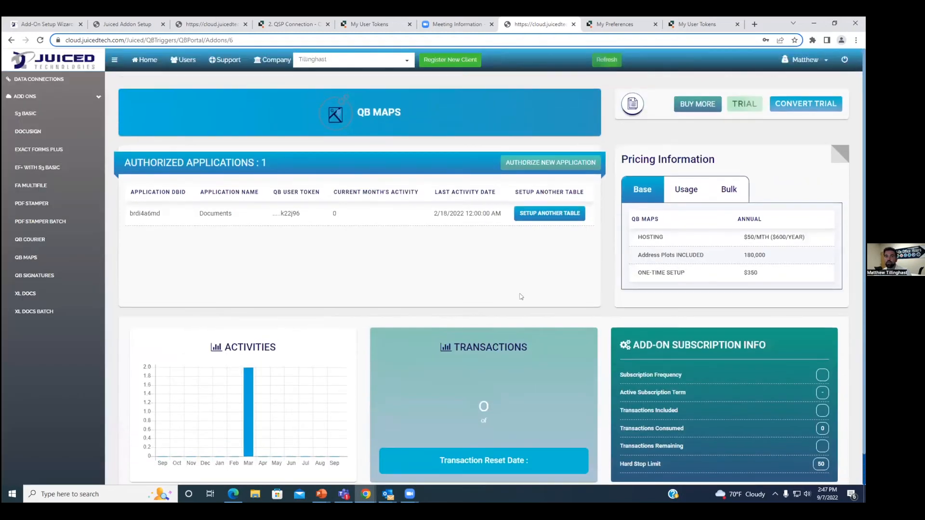
{"action": "left_click", "coordinate": [526, 167]}
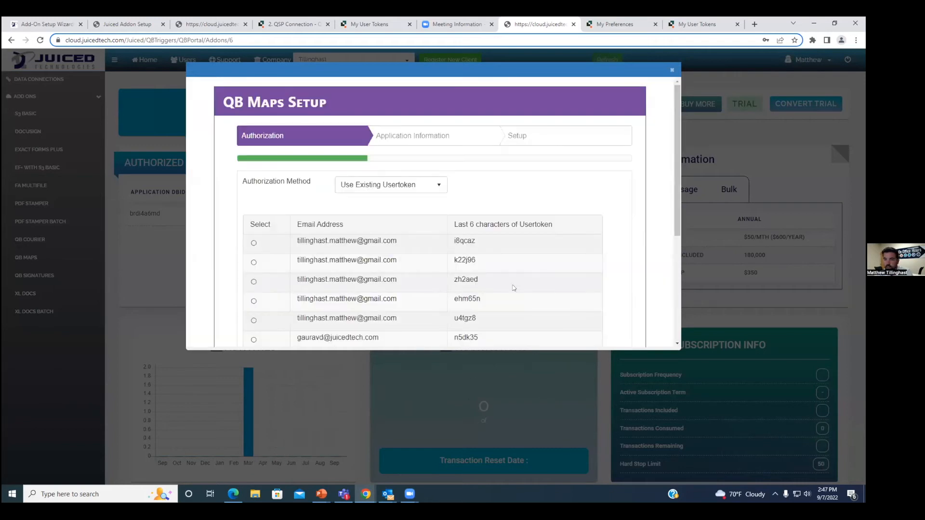
{"action": "scroll", "coordinate": [445, 279], "scroll_direction": "down", "scroll_amount": 3}
Switch authorization to Enter a New Usertoken, paste the Quickbase user token and submit it.
{"action": "scroll", "coordinate": [445, 279], "scroll_direction": "down", "scroll_amount": 1}
{"action": "scroll", "coordinate": [421, 279], "scroll_direction": "up", "scroll_amount": 4}
{"action": "left_click", "coordinate": [385, 186]}
{"action": "left_click", "coordinate": [380, 225]}
{"action": "left_click", "coordinate": [351, 210]}
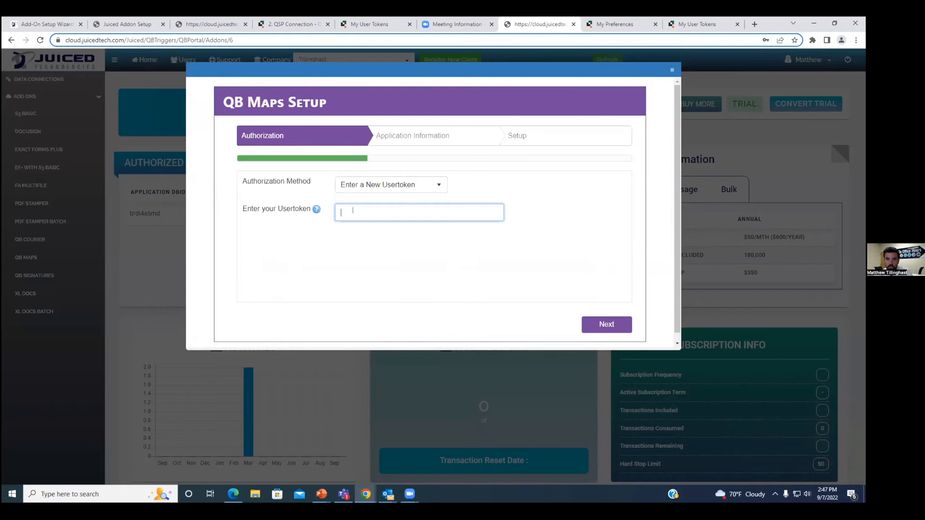
{"action": "key", "text": "ctrl+v"}
{"action": "key", "text": "ctrl+z"}
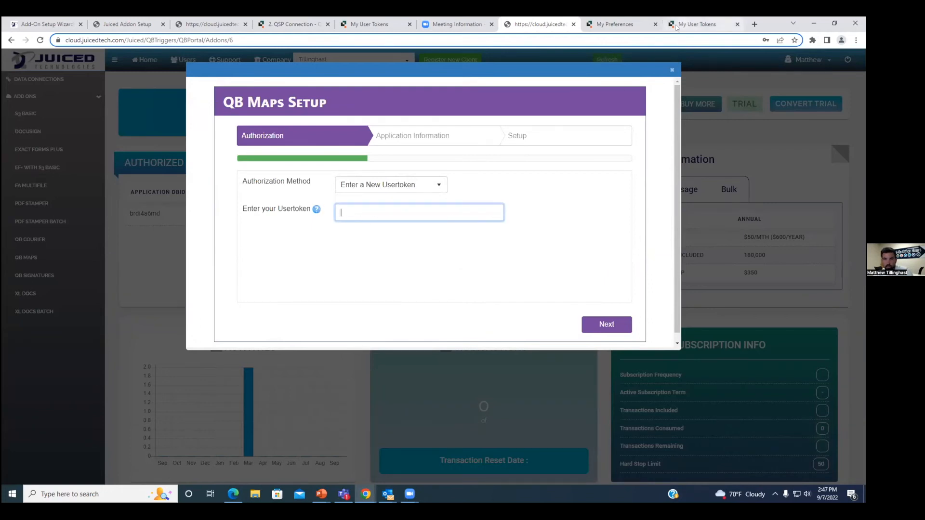
{"action": "left_click", "coordinate": [697, 24]}
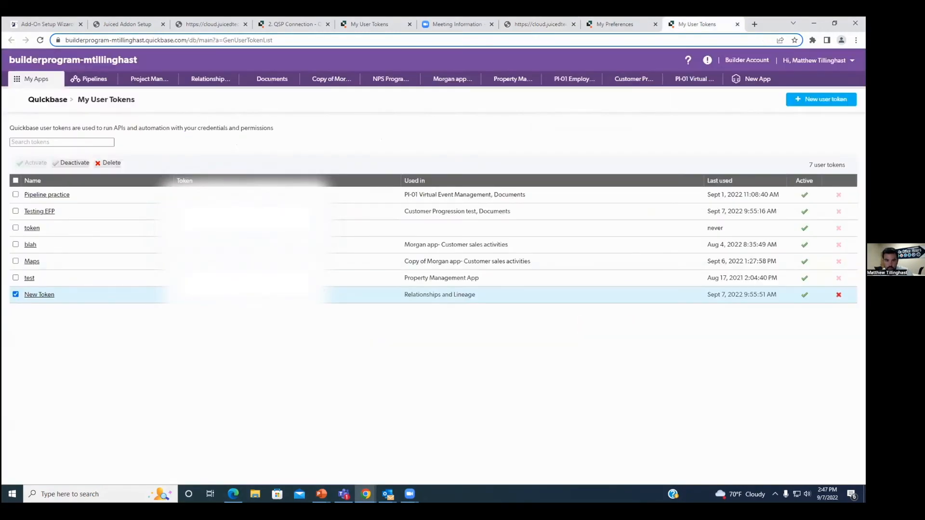
{"action": "left_click", "coordinate": [524, 25]}
{"action": "key", "text": "ctrl+v"}
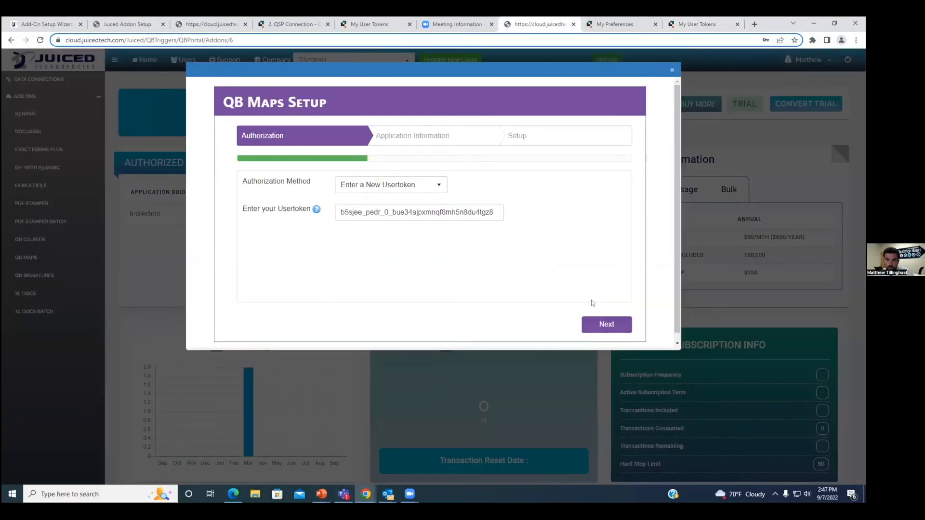
{"action": "left_click", "coordinate": [596, 320]}
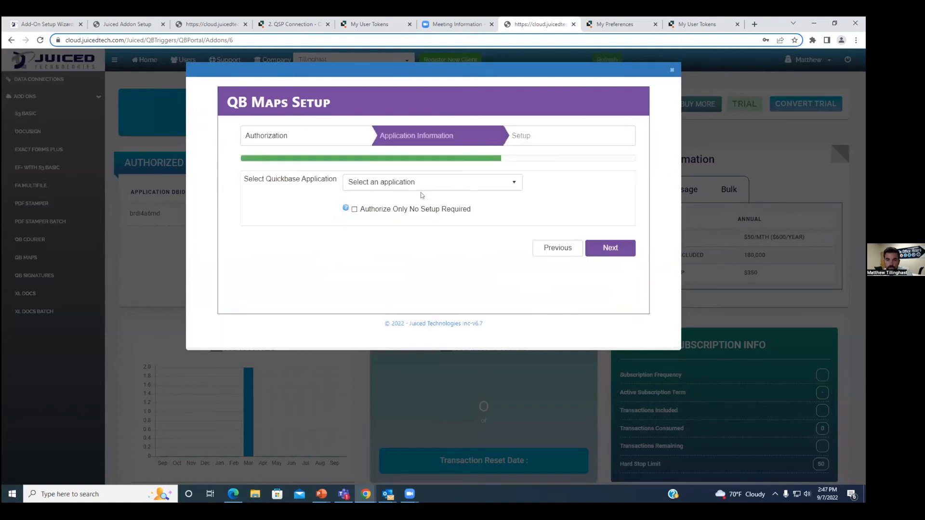
Select the Relationships and Lineage application and continue to the Setup step.
{"action": "left_click", "coordinate": [420, 190]}
{"action": "left_click", "coordinate": [414, 214]}
{"action": "left_click", "coordinate": [610, 249]}
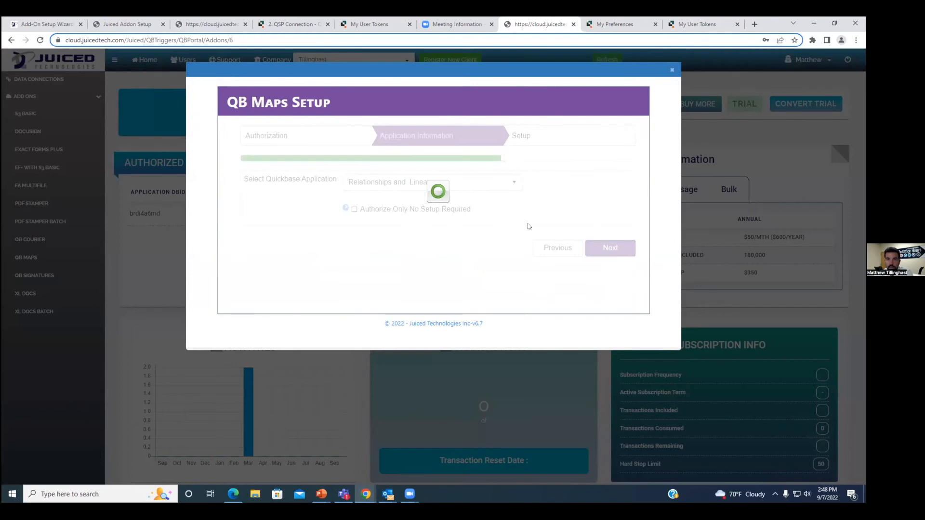
Choose Companies as the address table, initially naming locations by the Address field.
{"action": "scroll", "coordinate": [539, 216], "scroll_direction": "down", "scroll_amount": 2}
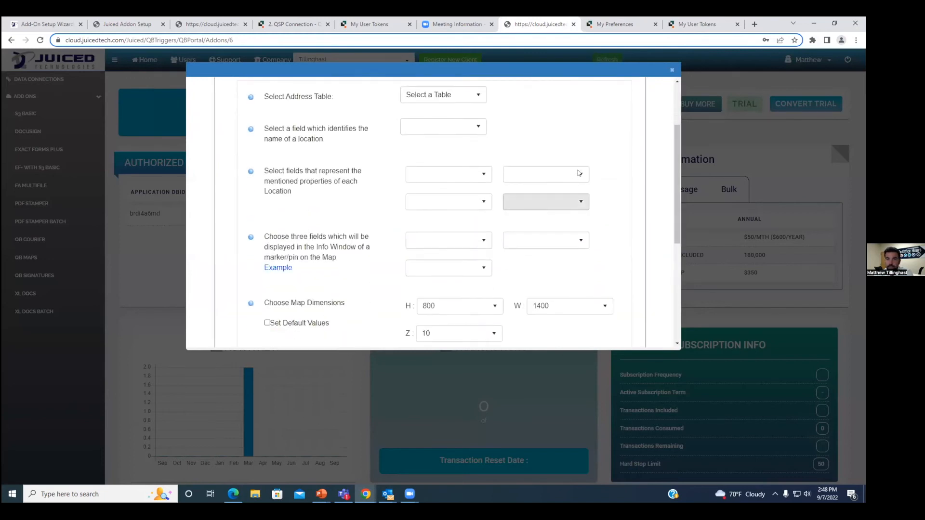
{"action": "scroll", "coordinate": [643, 252], "scroll_direction": "up", "scroll_amount": 2}
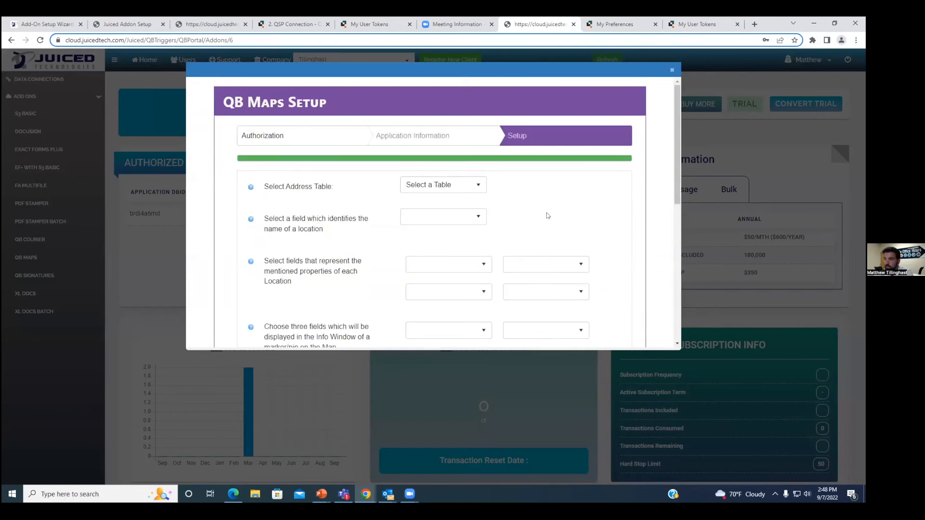
{"action": "scroll", "coordinate": [344, 231], "scroll_direction": "down", "scroll_amount": 4}
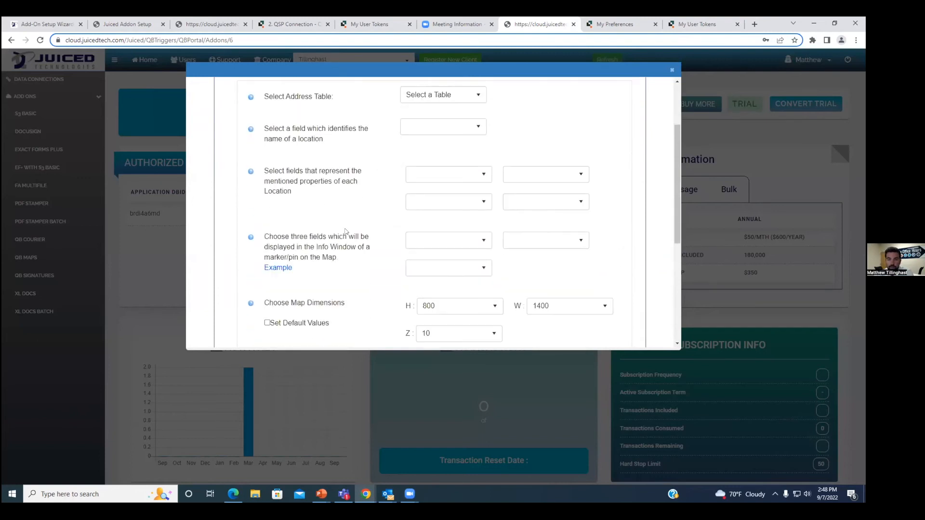
{"action": "scroll", "coordinate": [359, 202], "scroll_direction": "down", "scroll_amount": 2}
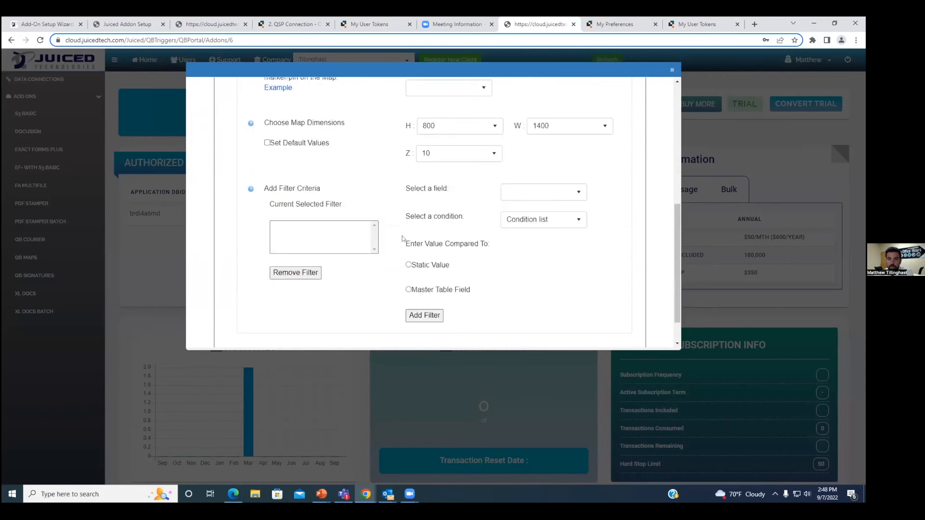
{"action": "scroll", "coordinate": [433, 248], "scroll_direction": "down", "scroll_amount": 1}
{"action": "scroll", "coordinate": [538, 286], "scroll_direction": "up", "scroll_amount": 7}
{"action": "scroll", "coordinate": [543, 284], "scroll_direction": "up", "scroll_amount": 1}
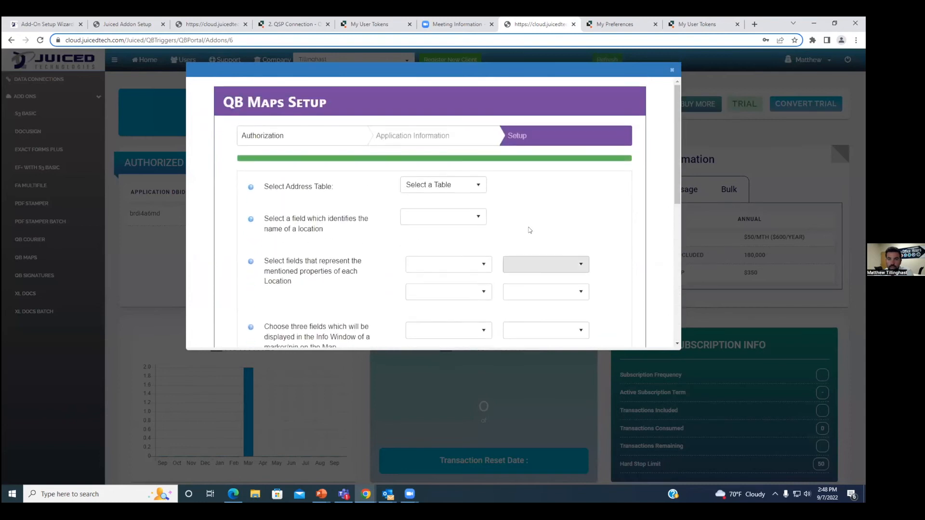
{"action": "left_click", "coordinate": [447, 185]}
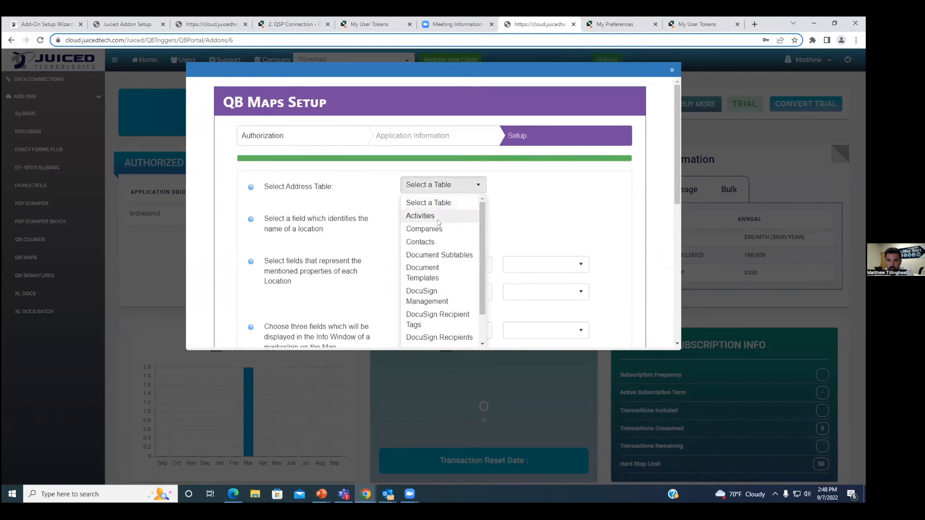
{"action": "left_click", "coordinate": [442, 231]}
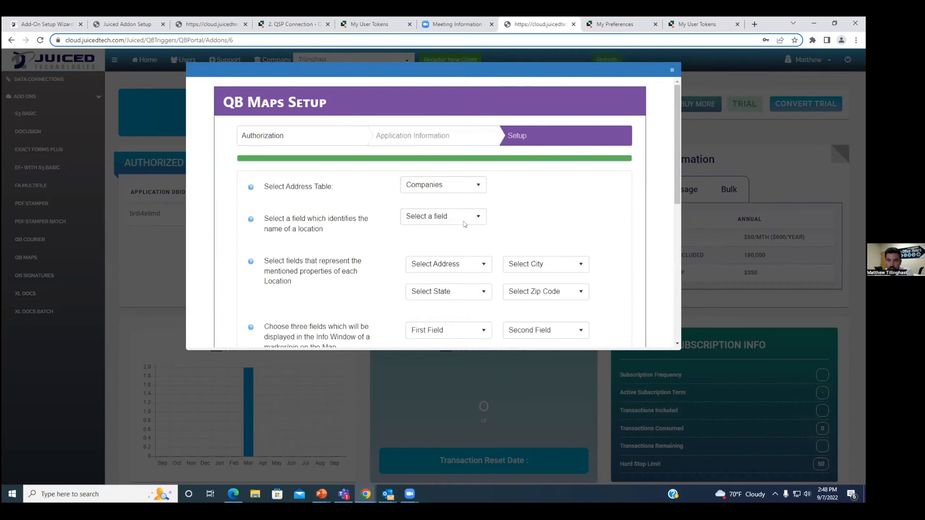
{"action": "left_click", "coordinate": [465, 217]}
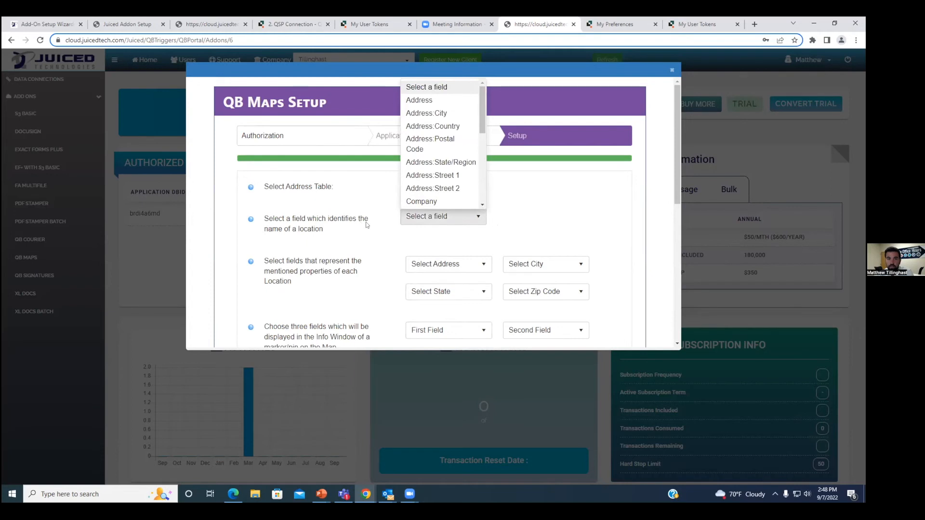
{"action": "left_click", "coordinate": [420, 100]}
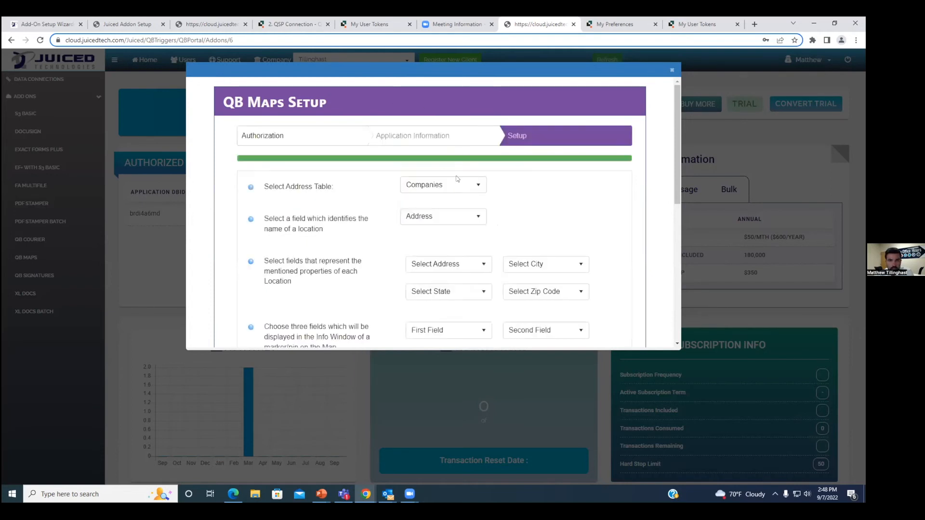
Map street, city, state and zip to Address:Street 1, City, State/Region and Postal Code.
{"action": "scroll", "coordinate": [506, 216], "scroll_direction": "down", "scroll_amount": 1}
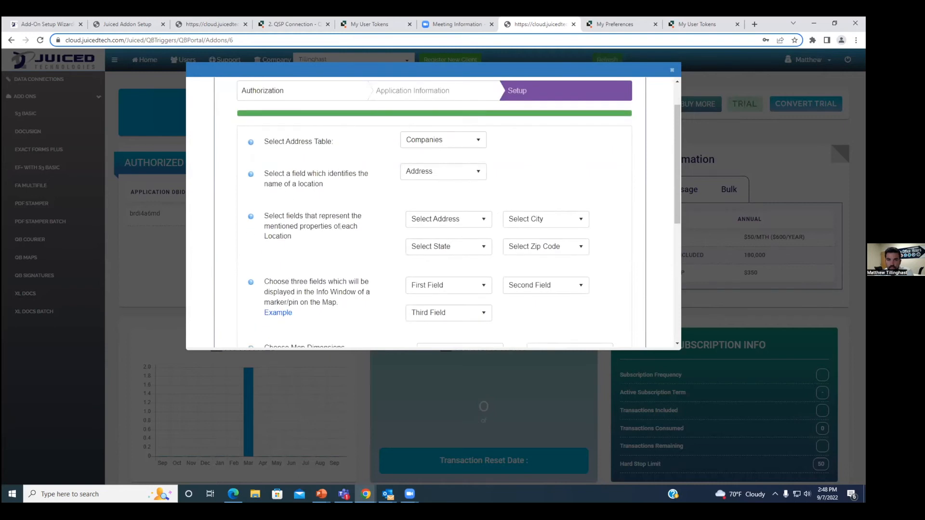
{"action": "left_click", "coordinate": [465, 221]}
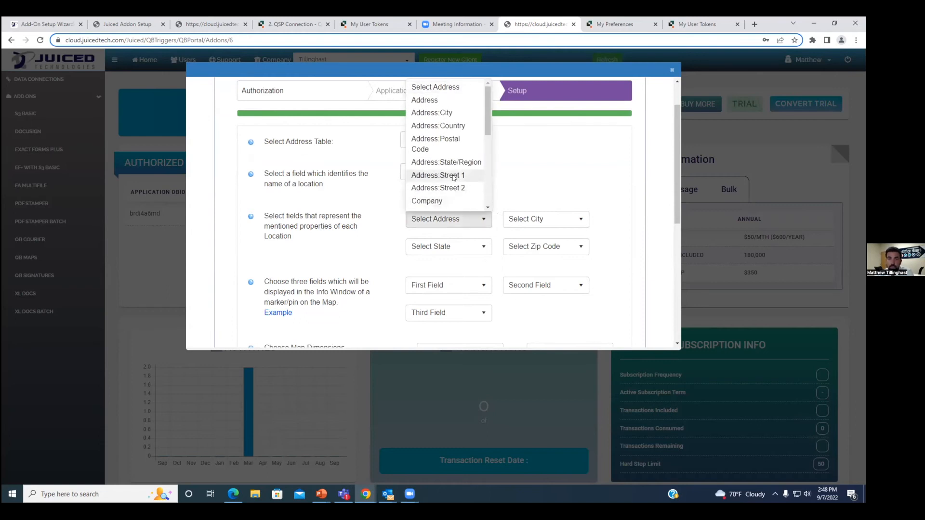
{"action": "left_click", "coordinate": [453, 176]}
{"action": "left_click", "coordinate": [557, 218]}
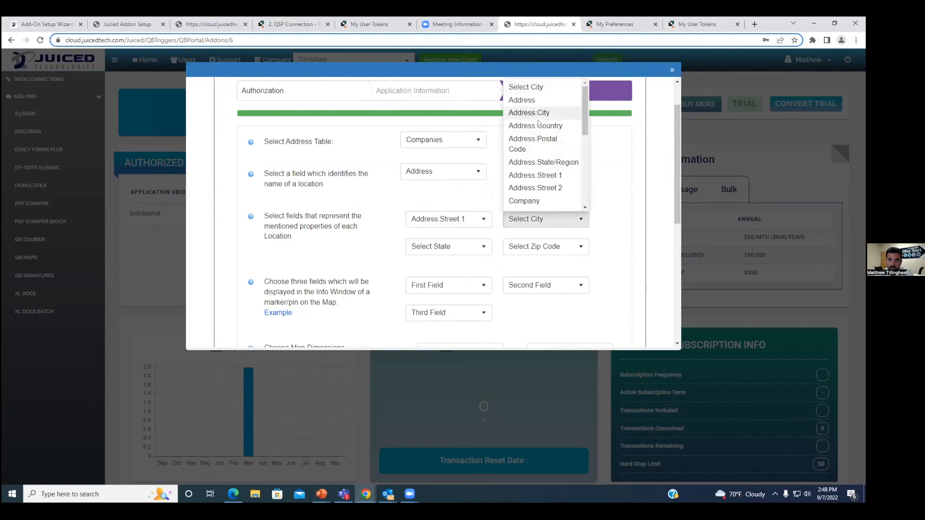
{"action": "left_click", "coordinate": [538, 123]}
{"action": "left_click", "coordinate": [474, 246]}
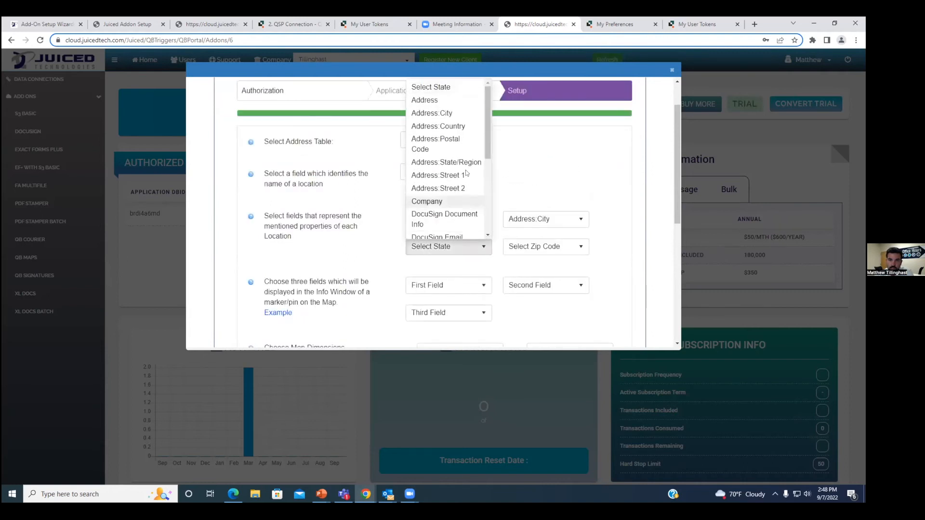
{"action": "left_click", "coordinate": [460, 163]}
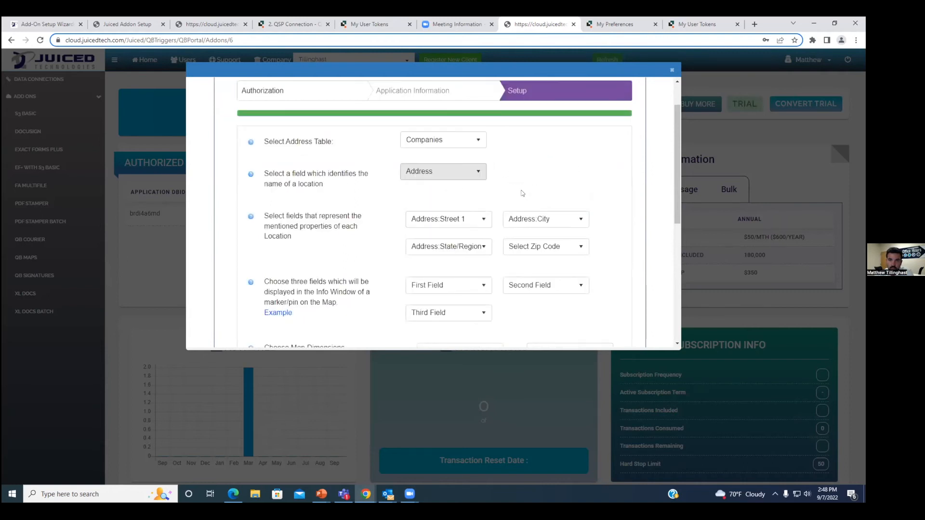
{"action": "left_click", "coordinate": [581, 245]}
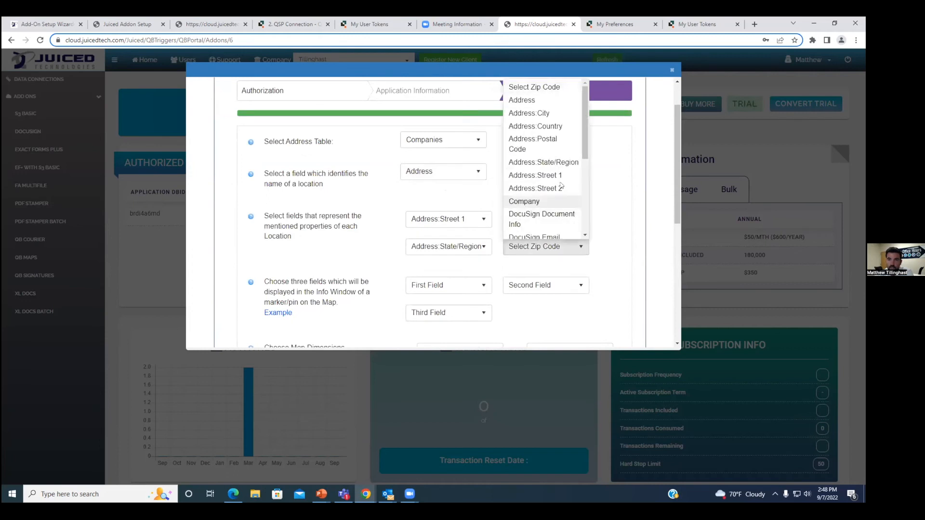
{"action": "left_click", "coordinate": [550, 147]}
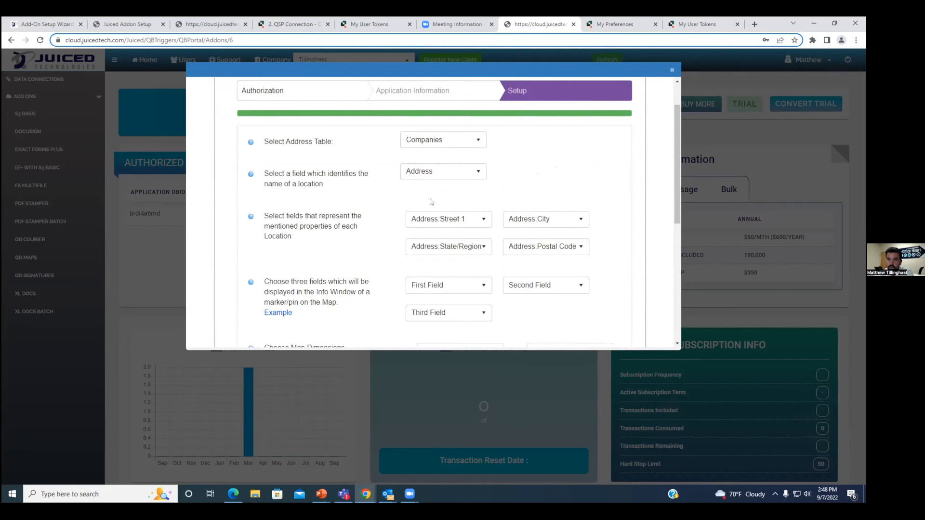
Keep Address:Street 1 for the street and switch the location name field to Company.
{"action": "left_click", "coordinate": [452, 220]}
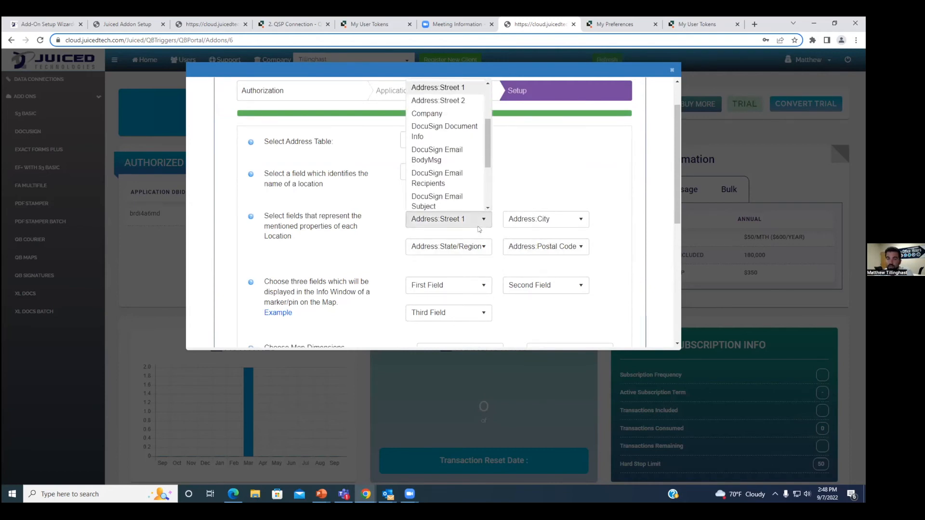
{"action": "scroll", "coordinate": [447, 180], "scroll_direction": "up", "scroll_amount": 3}
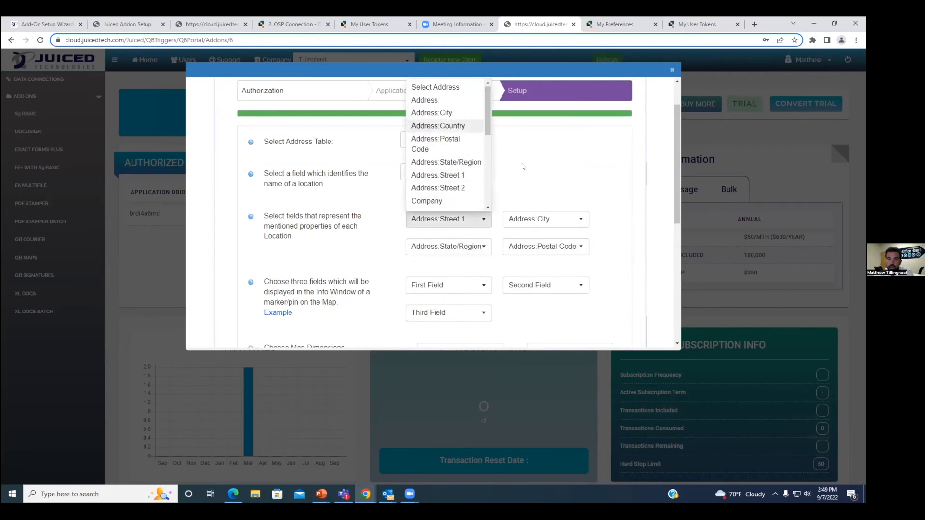
{"action": "left_click", "coordinate": [532, 179]}
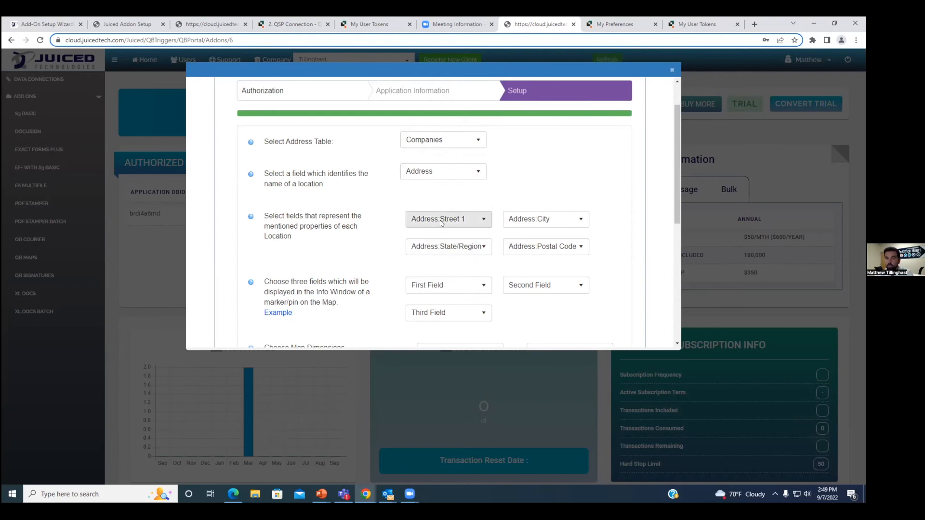
{"action": "left_click", "coordinate": [465, 219]}
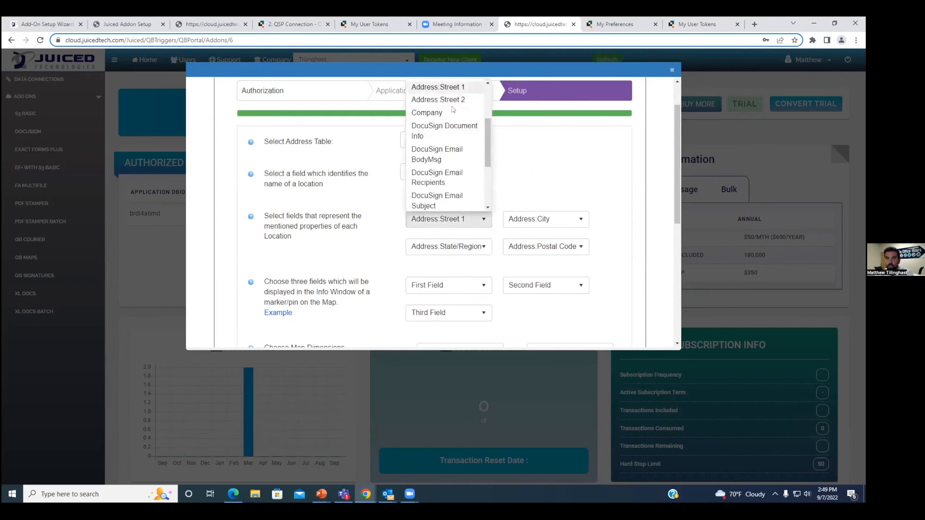
{"action": "scroll", "coordinate": [441, 101], "scroll_direction": "up", "scroll_amount": 3}
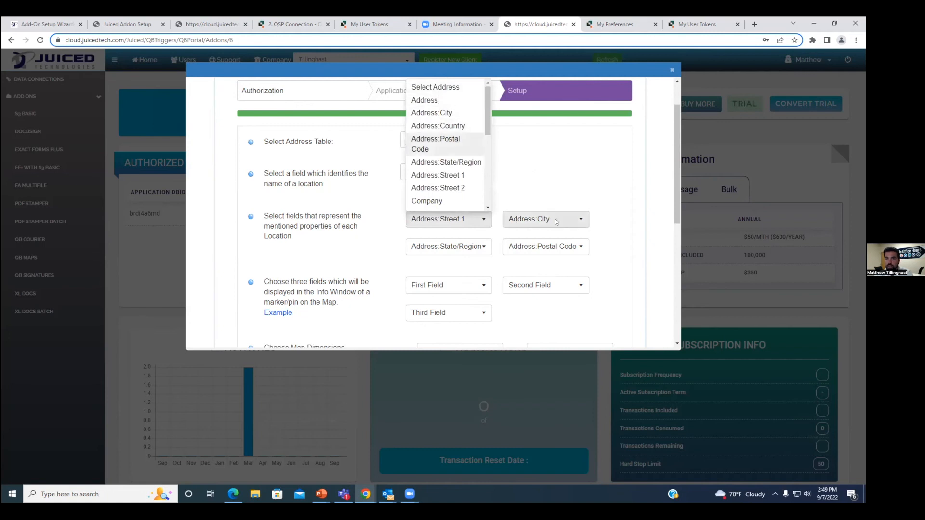
{"action": "left_click", "coordinate": [610, 248]}
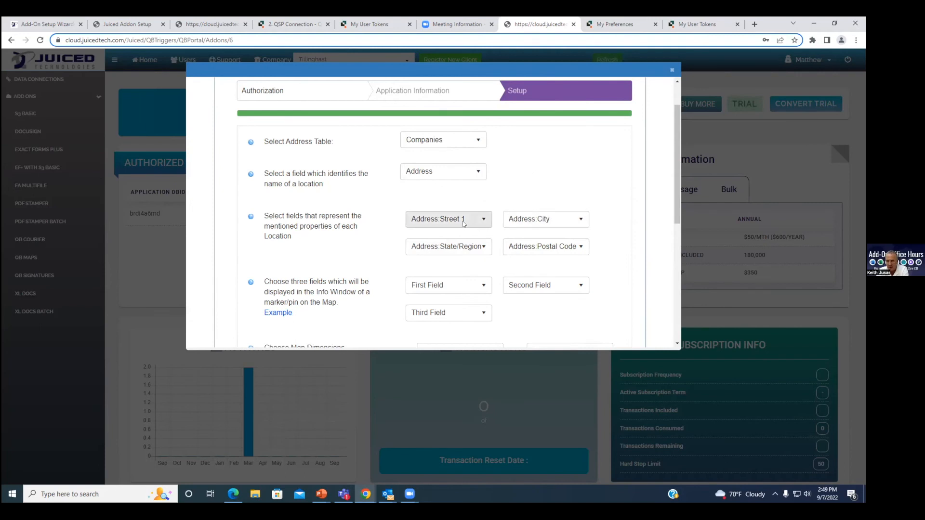
{"action": "left_click", "coordinate": [463, 176]}
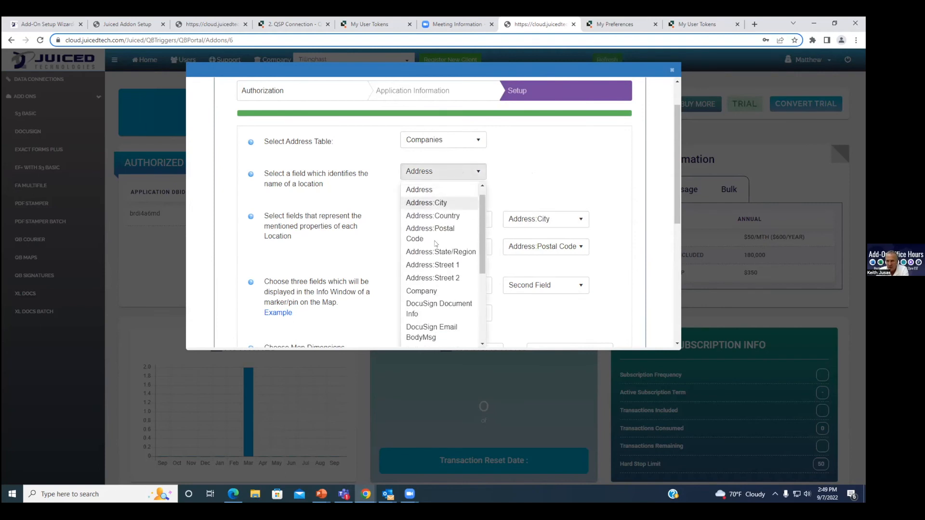
{"action": "left_click", "coordinate": [444, 291]}
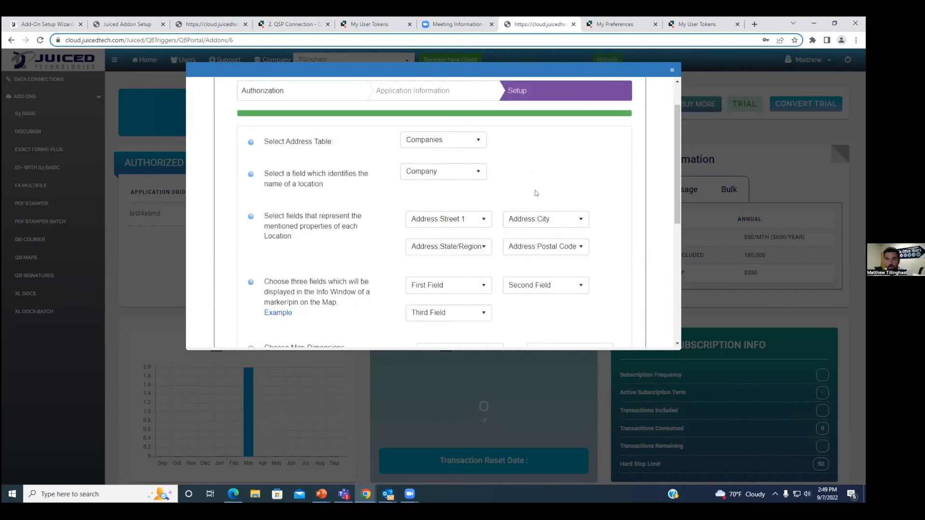
{"action": "scroll", "coordinate": [595, 194], "scroll_direction": "down", "scroll_amount": 2}
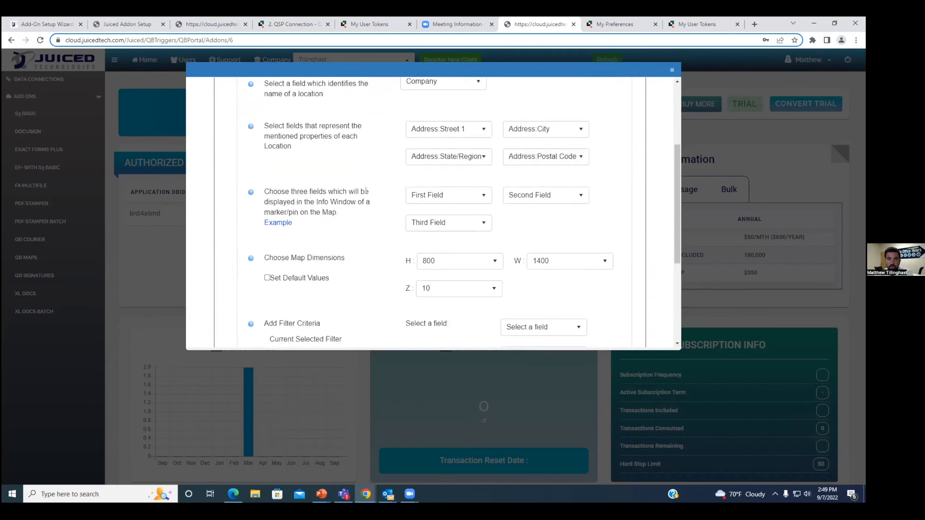
Show Company and Account Manager as the first two map info-window fields.
{"action": "left_click", "coordinate": [281, 225]}
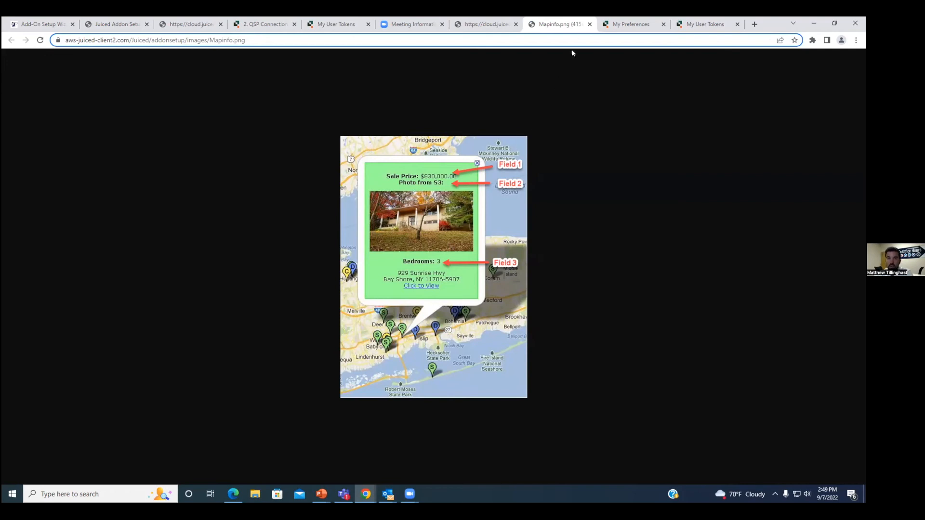
{"action": "left_click", "coordinate": [588, 24]}
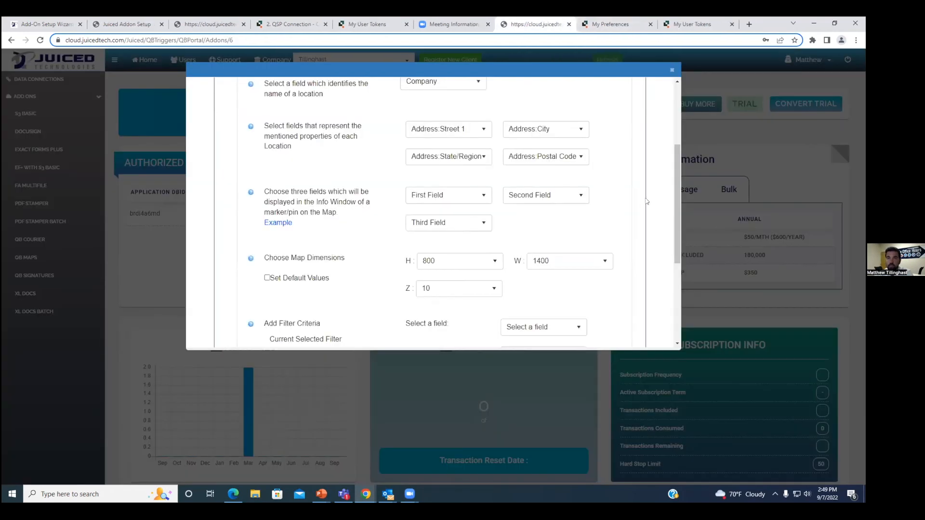
{"action": "left_click", "coordinate": [465, 200]}
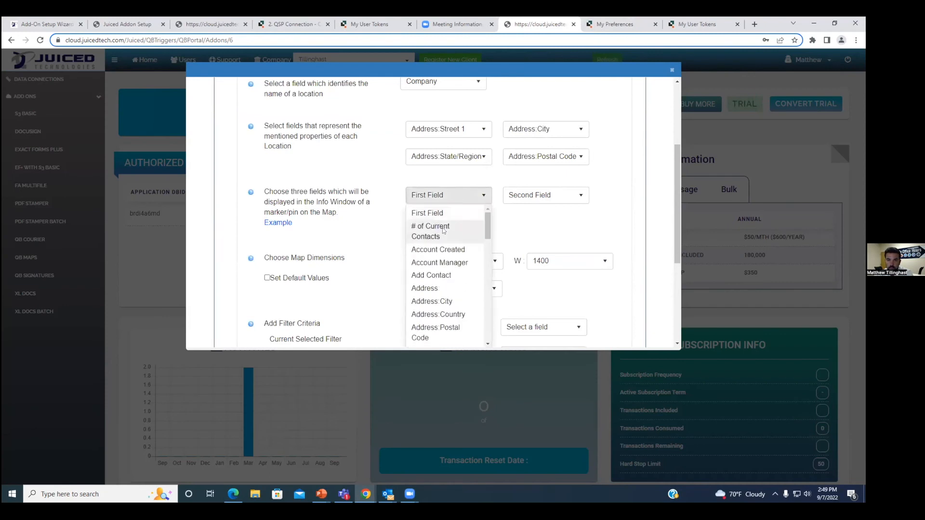
{"action": "scroll", "coordinate": [440, 318], "scroll_direction": "down", "scroll_amount": 1}
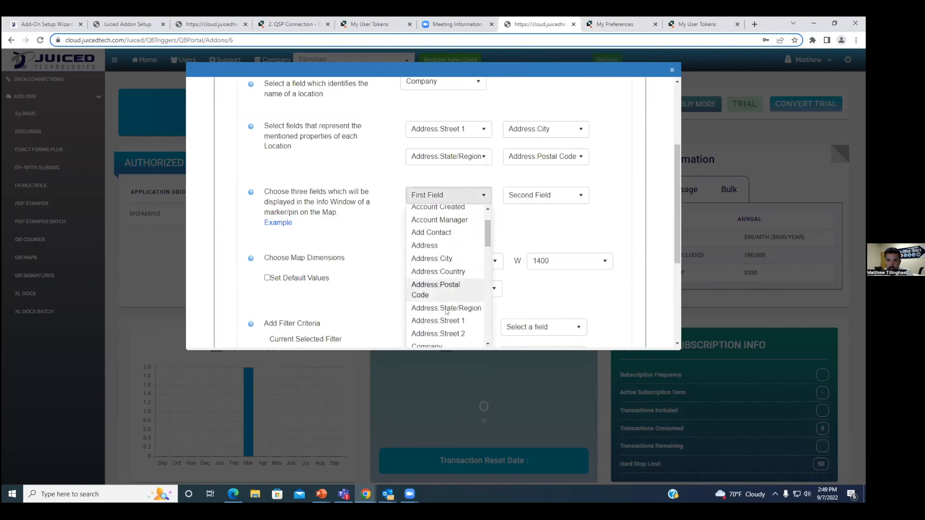
{"action": "scroll", "coordinate": [438, 322], "scroll_direction": "down", "scroll_amount": 1}
{"action": "left_click", "coordinate": [436, 297]}
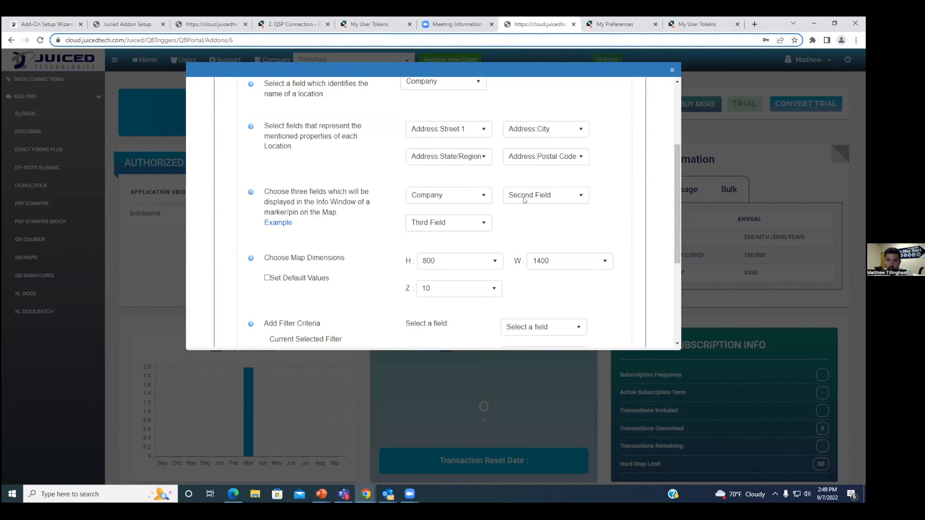
{"action": "left_click", "coordinate": [536, 195]}
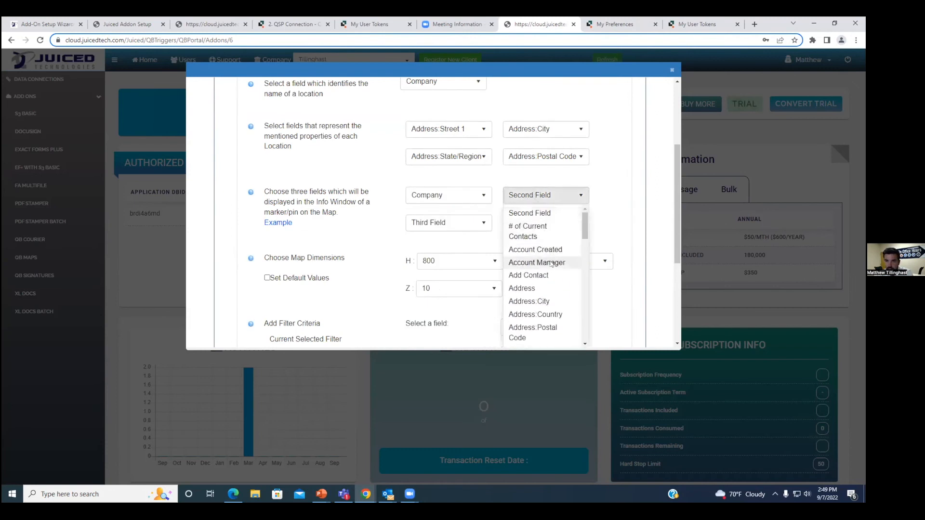
{"action": "scroll", "coordinate": [550, 315], "scroll_direction": "down", "scroll_amount": 1}
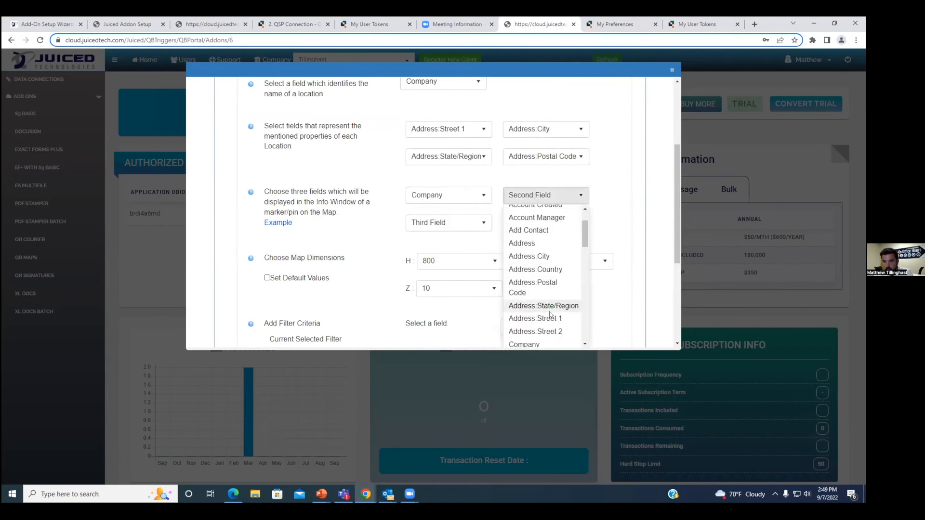
{"action": "scroll", "coordinate": [551, 310], "scroll_direction": "down", "scroll_amount": 1}
{"action": "scroll", "coordinate": [551, 305], "scroll_direction": "up", "scroll_amount": 2}
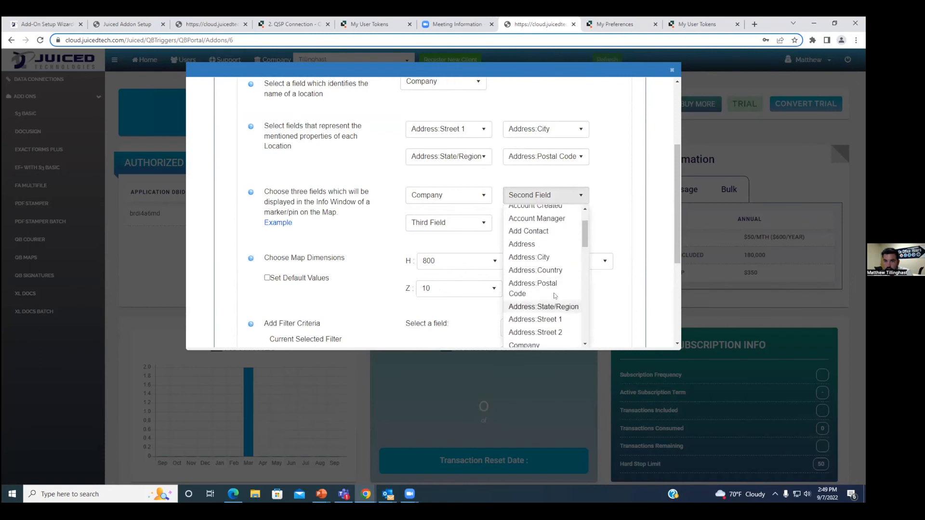
{"action": "left_click", "coordinate": [551, 263]}
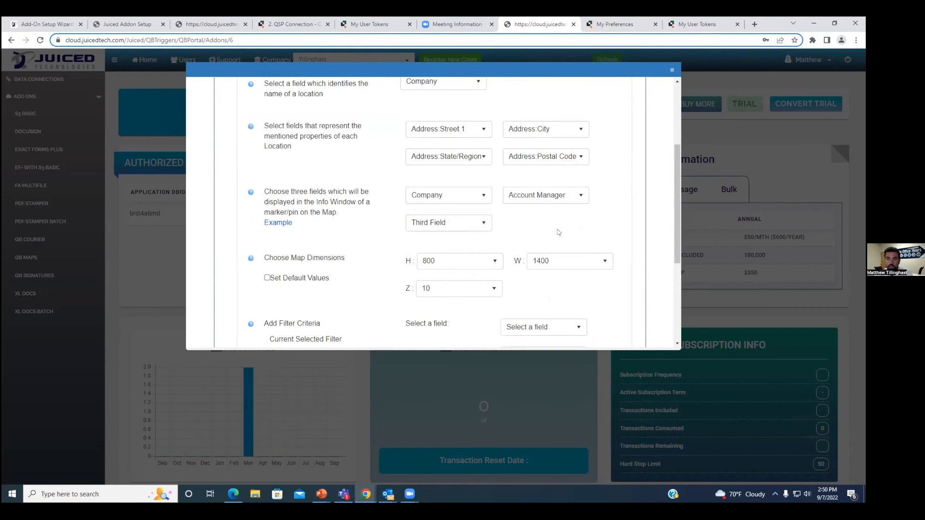
{"action": "scroll", "coordinate": [558, 231], "scroll_direction": "down", "scroll_amount": 1}
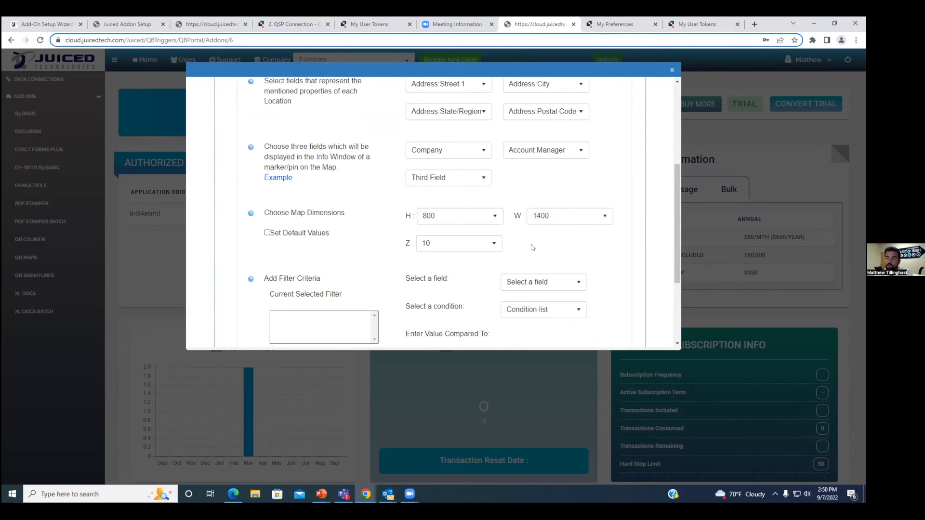
Keep the map height at 800.
{"action": "left_click", "coordinate": [460, 217]}
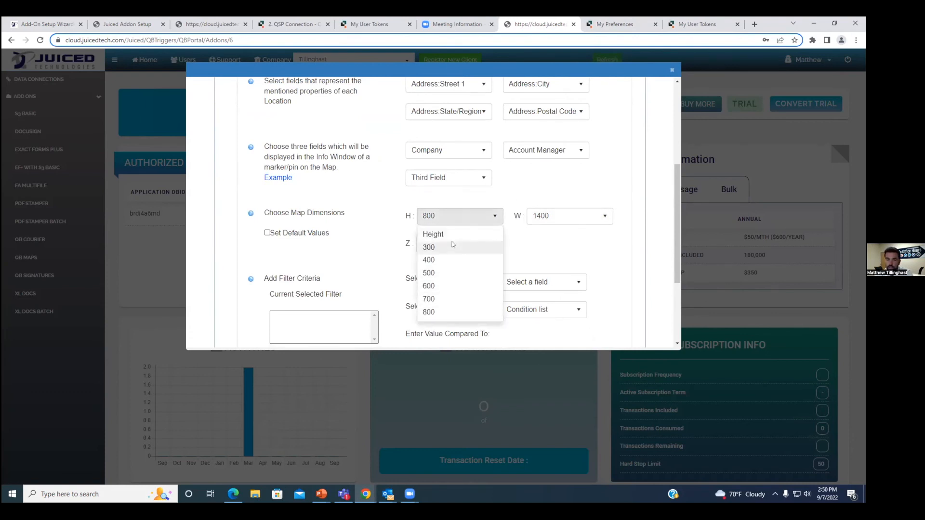
{"action": "scroll", "coordinate": [452, 280], "scroll_direction": "down", "scroll_amount": 1}
{"action": "scroll", "coordinate": [452, 281], "scroll_direction": "down", "scroll_amount": 1}
{"action": "left_click", "coordinate": [539, 164]}
{"action": "scroll", "coordinate": [545, 196], "scroll_direction": "up", "scroll_amount": 2}
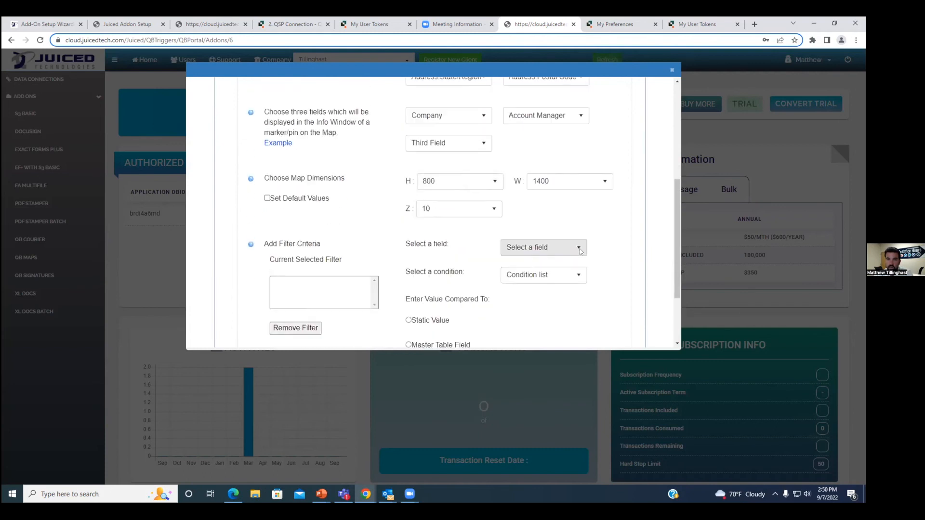
{"action": "scroll", "coordinate": [587, 256], "scroll_direction": "down", "scroll_amount": 2}
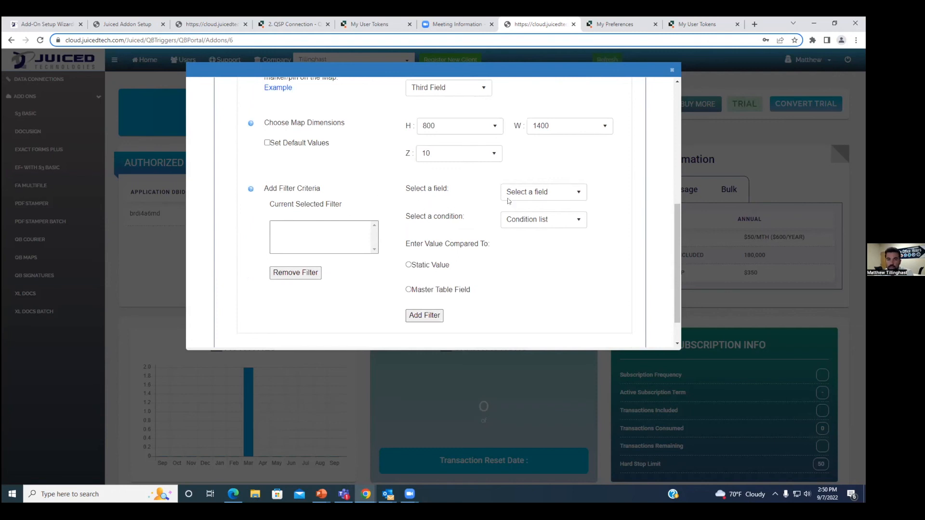
Add the filter '# of Current Contacts' Is not static value 0.
{"action": "left_click", "coordinate": [532, 197]}
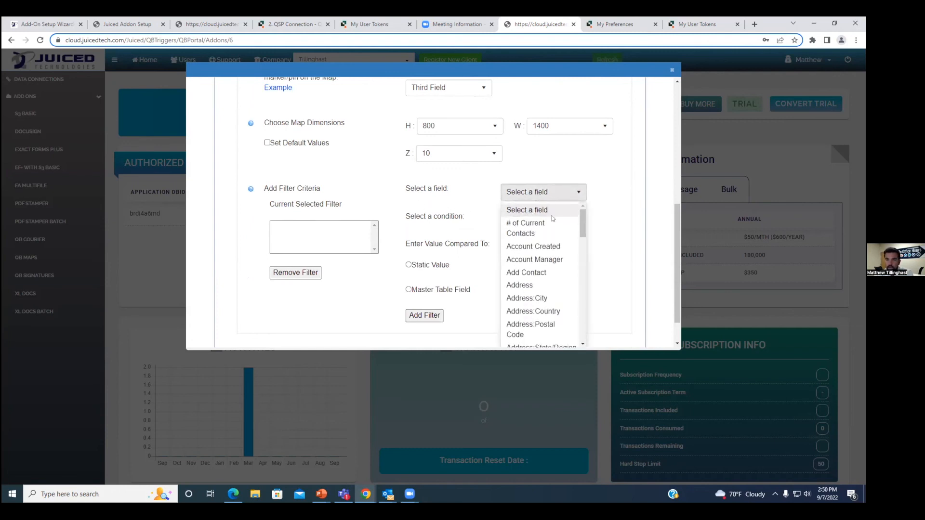
{"action": "left_click", "coordinate": [523, 228]}
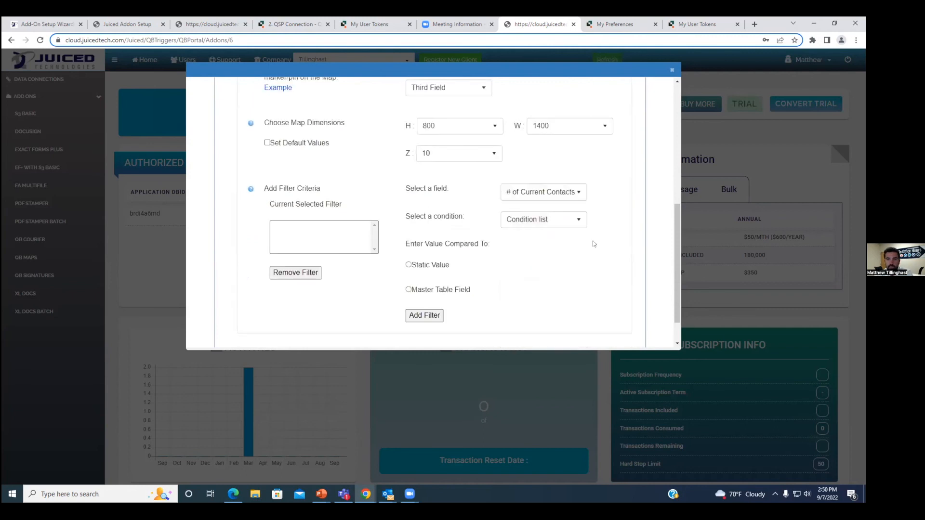
{"action": "left_click", "coordinate": [562, 221]}
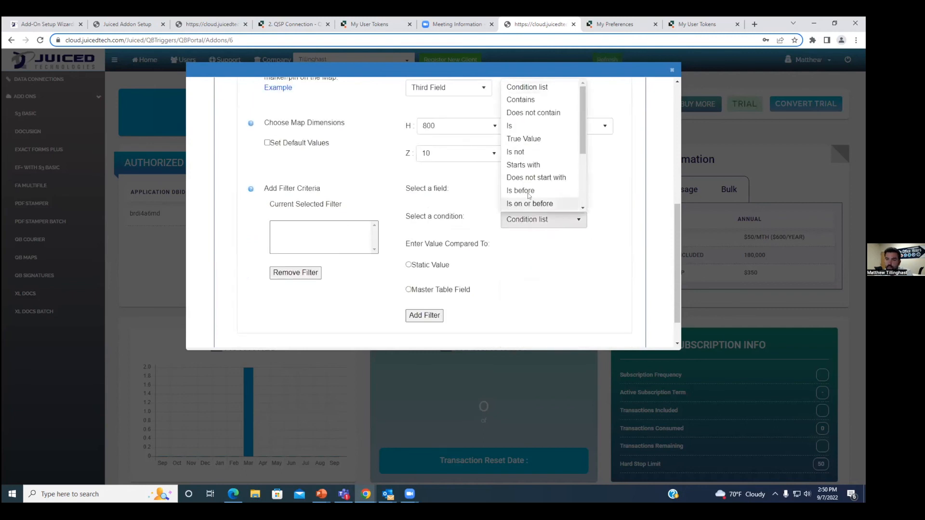
{"action": "left_click", "coordinate": [522, 153]}
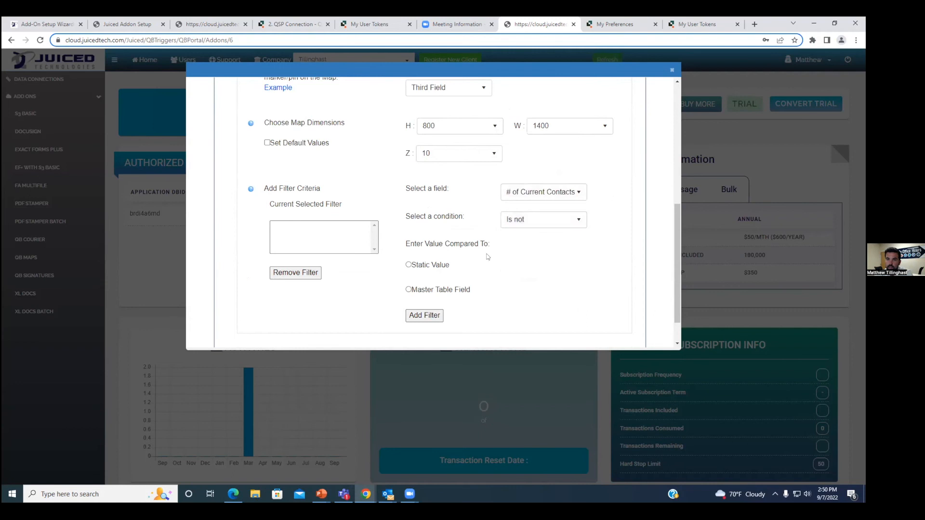
{"action": "left_click", "coordinate": [409, 265]}
{"action": "left_click", "coordinate": [500, 267]}
{"action": "left_click", "coordinate": [542, 314]}
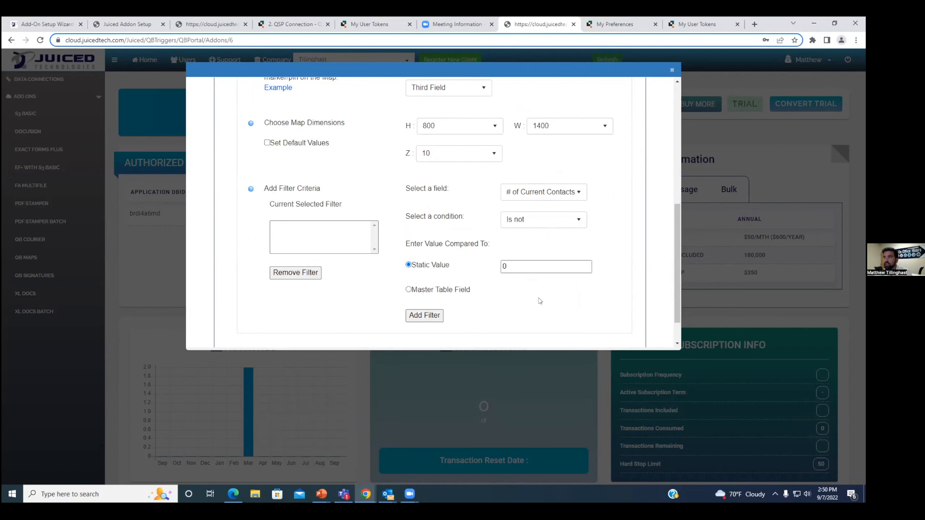
{"action": "left_click", "coordinate": [434, 317]}
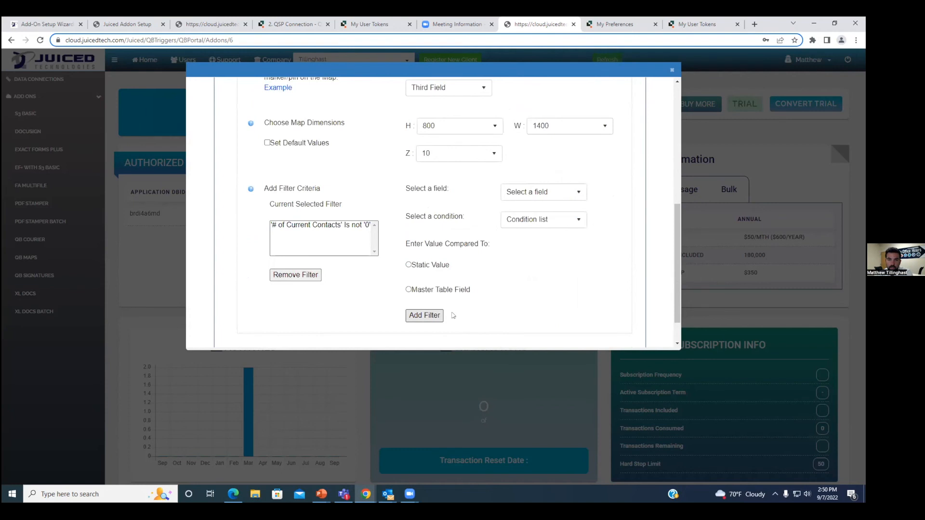
{"action": "scroll", "coordinate": [371, 232], "scroll_direction": "up", "scroll_amount": 1}
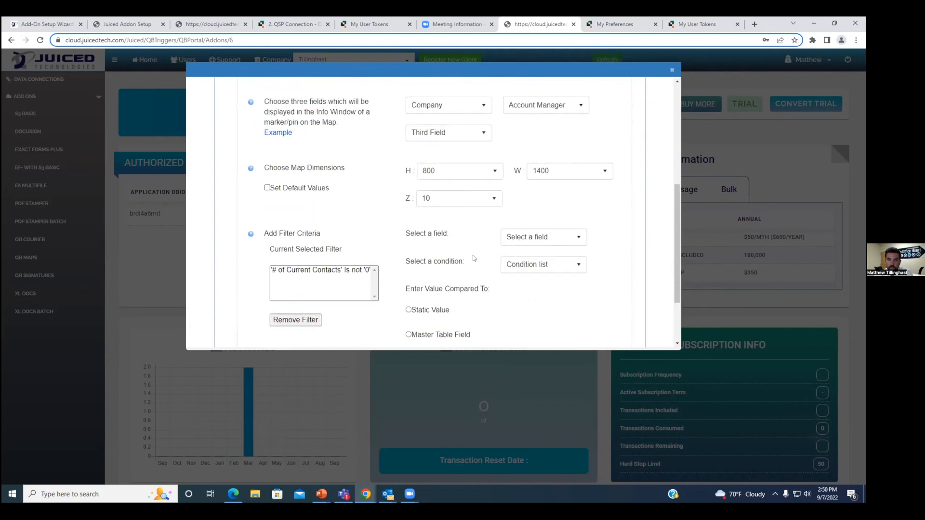
Review the QB Maps setup and attempt to finish it.
{"action": "scroll", "coordinate": [474, 259], "scroll_direction": "down", "scroll_amount": 2}
{"action": "scroll", "coordinate": [299, 207], "scroll_direction": "up", "scroll_amount": 2}
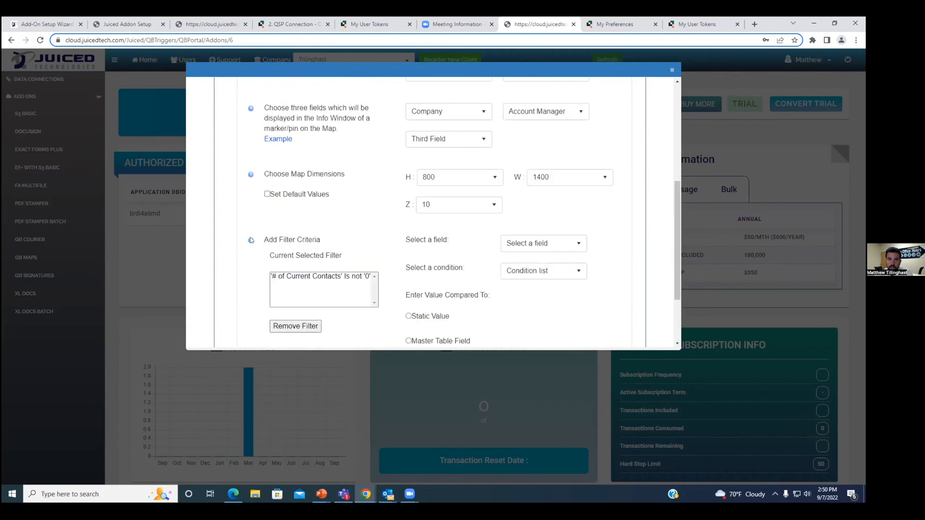
{"action": "mouse_move", "coordinate": [250, 240]}
{"action": "scroll", "coordinate": [254, 194], "scroll_direction": "up", "scroll_amount": 2}
{"action": "scroll", "coordinate": [254, 195], "scroll_direction": "up", "scroll_amount": 1}
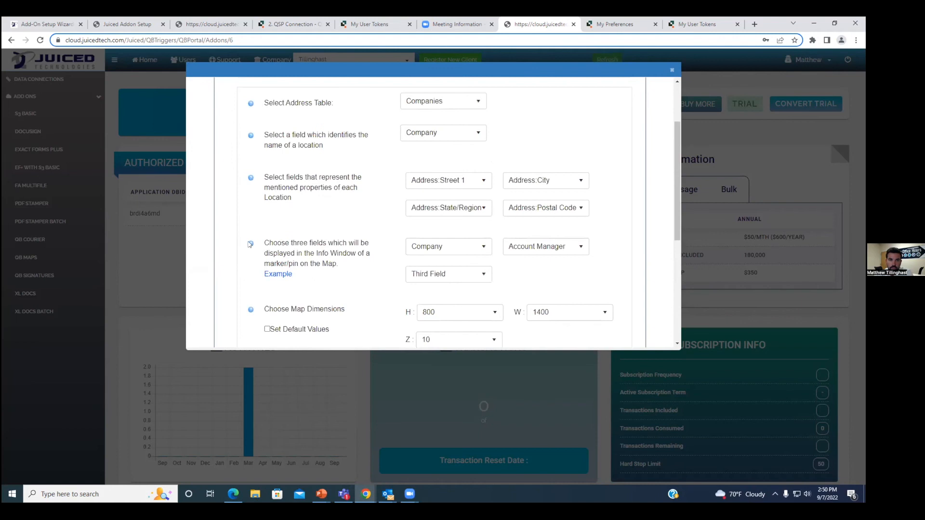
{"action": "scroll", "coordinate": [357, 226], "scroll_direction": "down", "scroll_amount": 5}
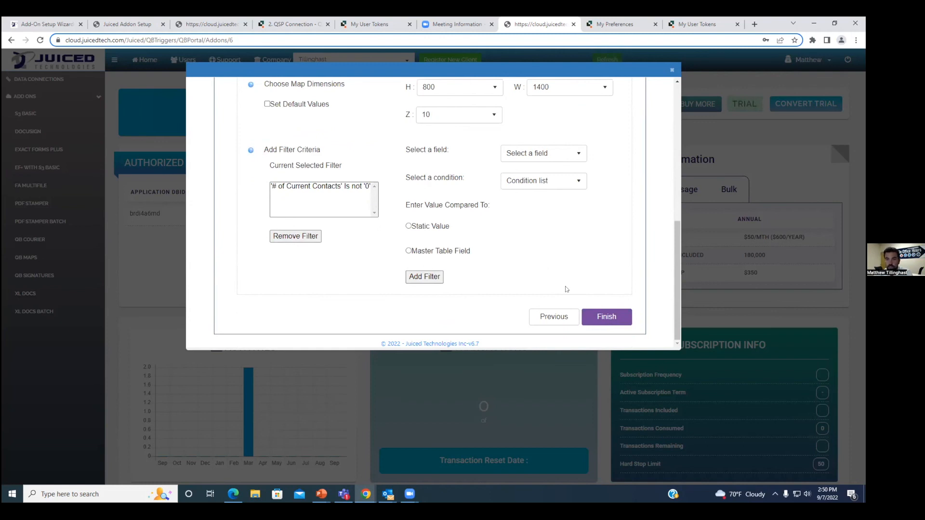
{"action": "left_click", "coordinate": [614, 317]}
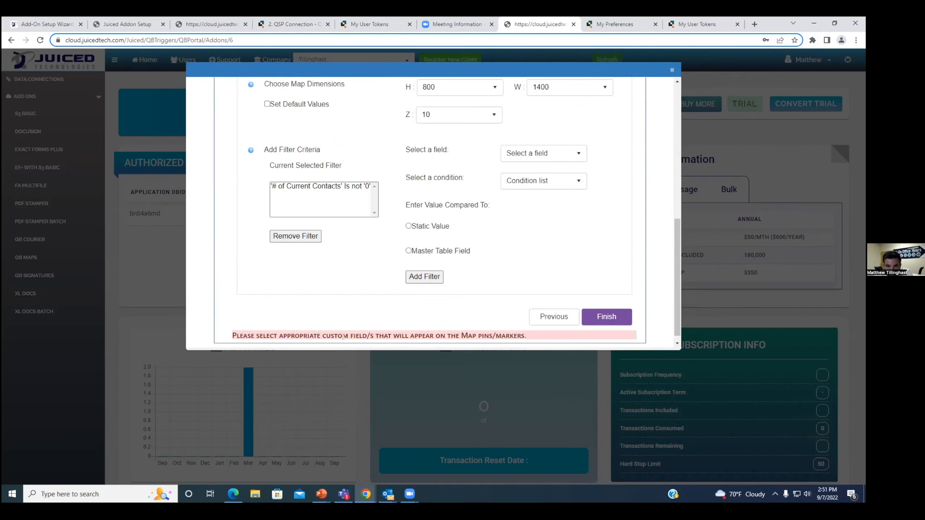
Set Account Created as the third pin field and finish the QB Maps setup.
{"action": "scroll", "coordinate": [482, 336], "scroll_direction": "up", "scroll_amount": 2}
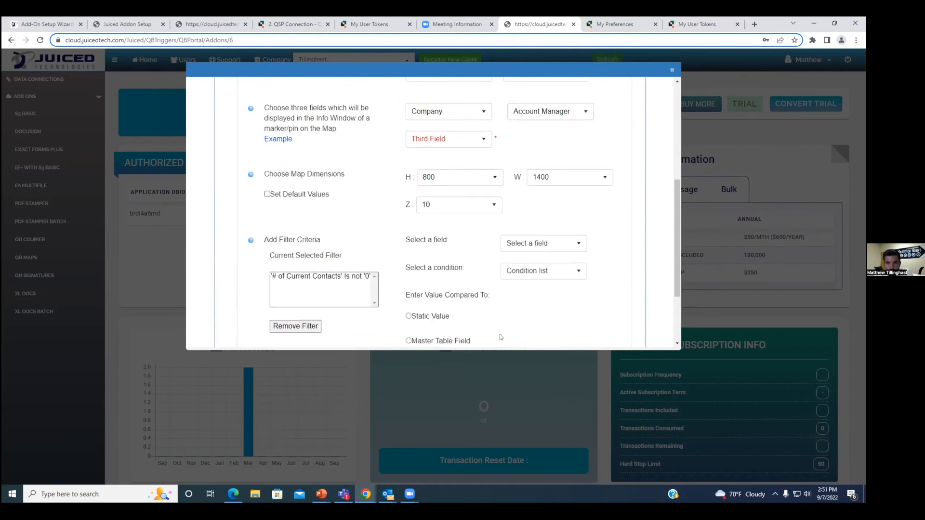
{"action": "scroll", "coordinate": [486, 274], "scroll_direction": "up", "scroll_amount": 2}
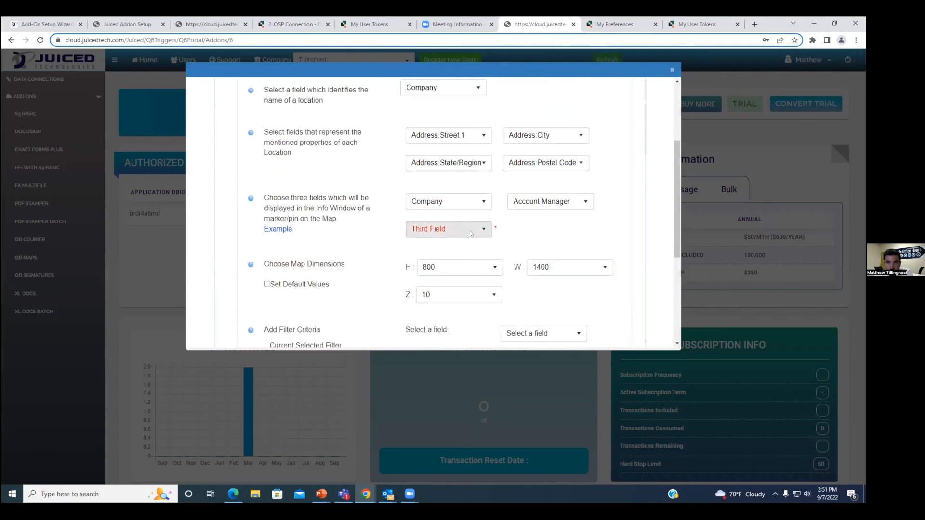
{"action": "left_click", "coordinate": [469, 230]}
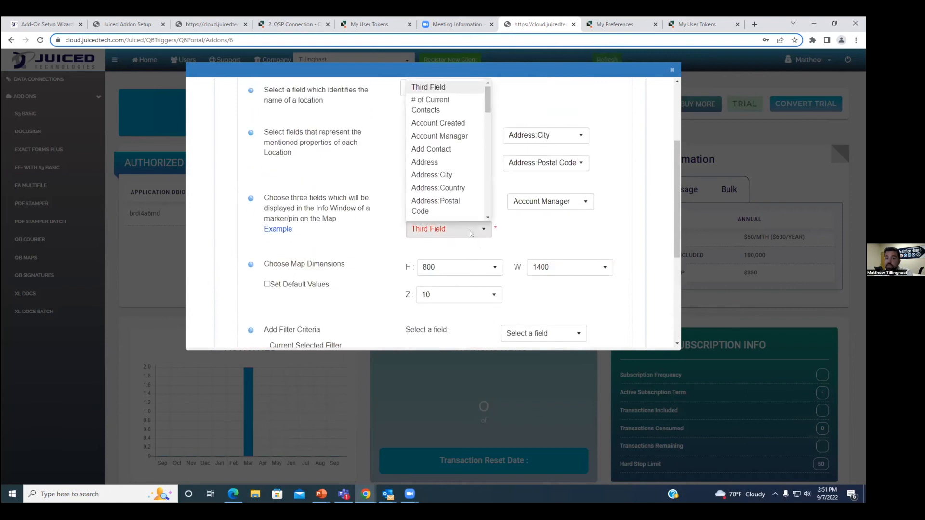
{"action": "left_click", "coordinate": [446, 124]}
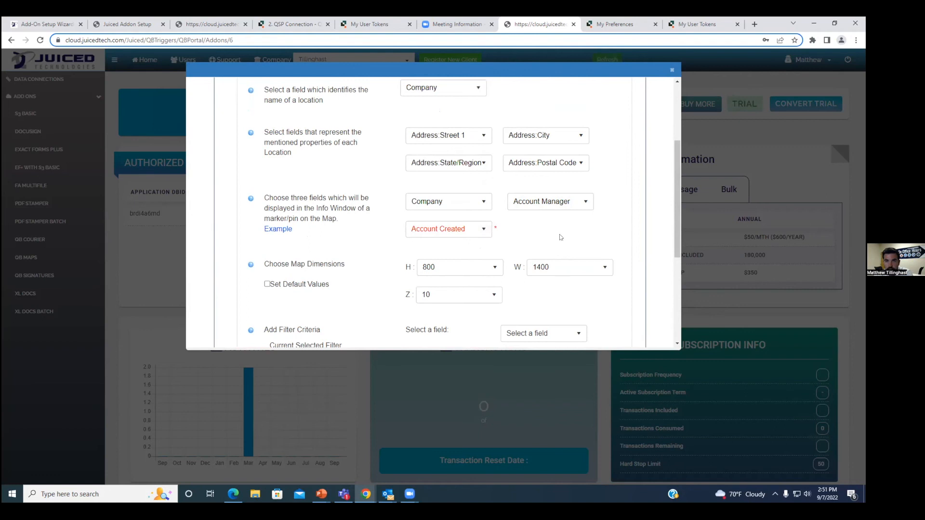
{"action": "scroll", "coordinate": [575, 238], "scroll_direction": "down", "scroll_amount": 2}
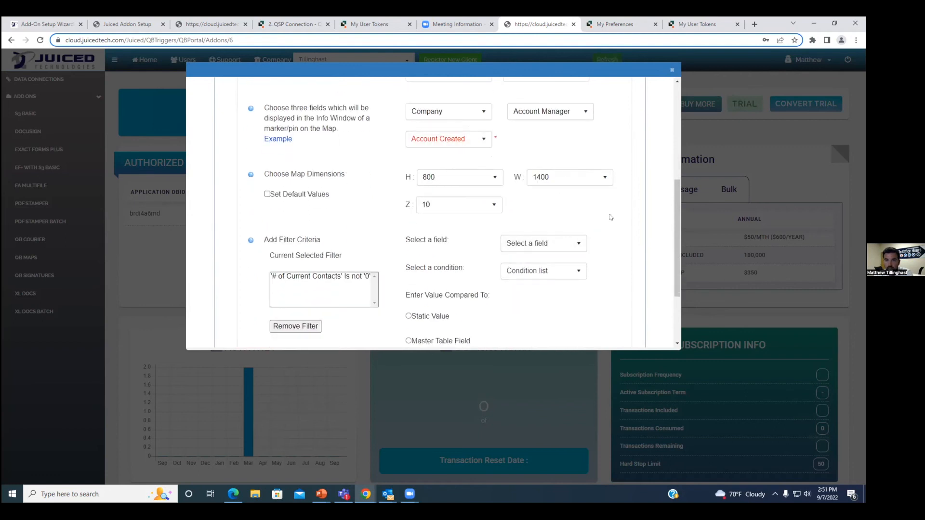
{"action": "scroll", "coordinate": [610, 217], "scroll_direction": "down", "scroll_amount": 2}
{"action": "left_click", "coordinate": [597, 308]}
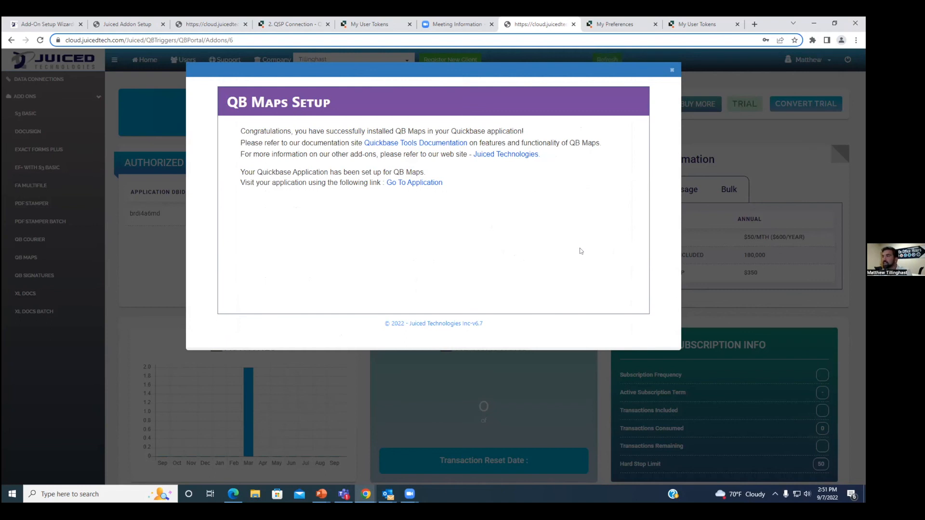
Dismiss the QB Maps success message, refresh to confirm two authorized applications, and return Home.
{"action": "left_click", "coordinate": [671, 72]}
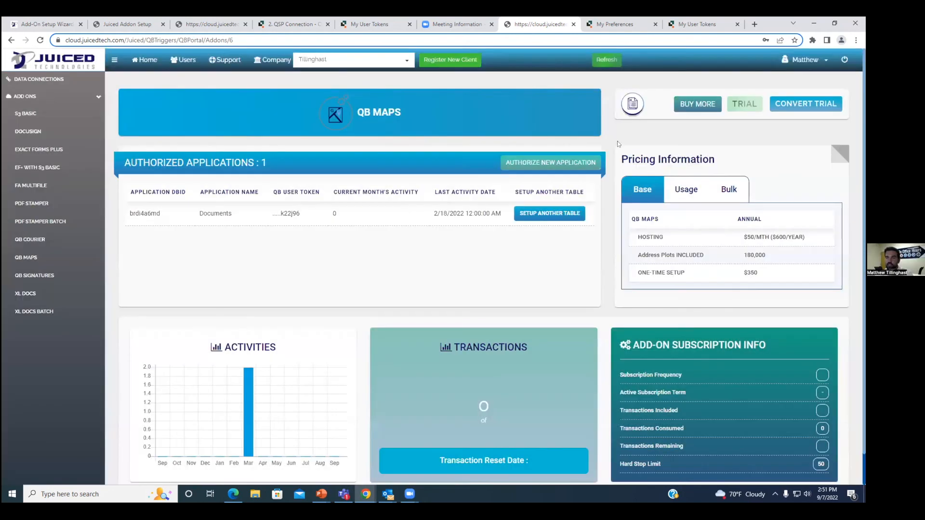
{"action": "left_click", "coordinate": [605, 61]}
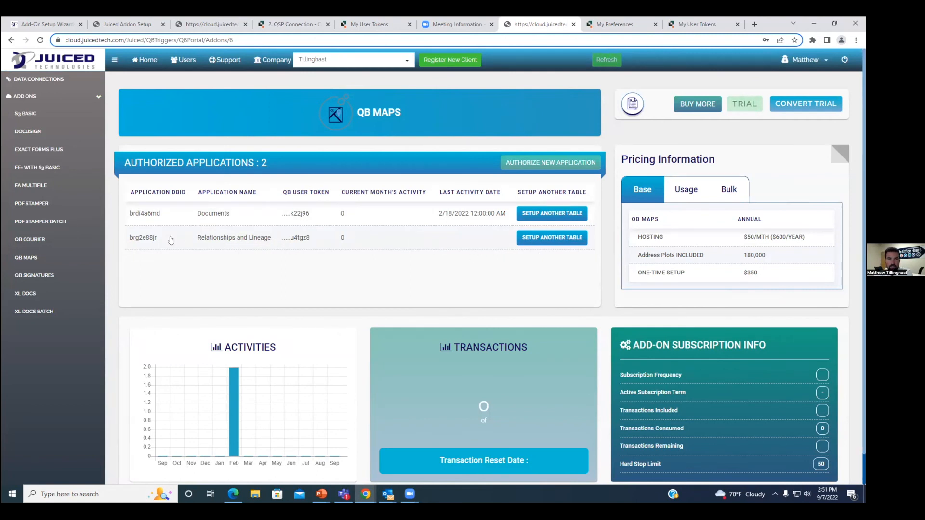
{"action": "left_click", "coordinate": [145, 61]}
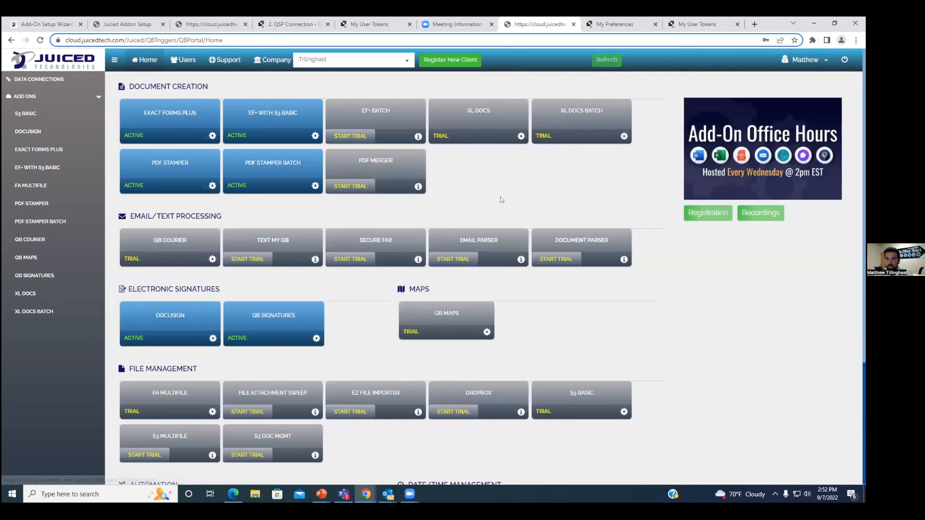